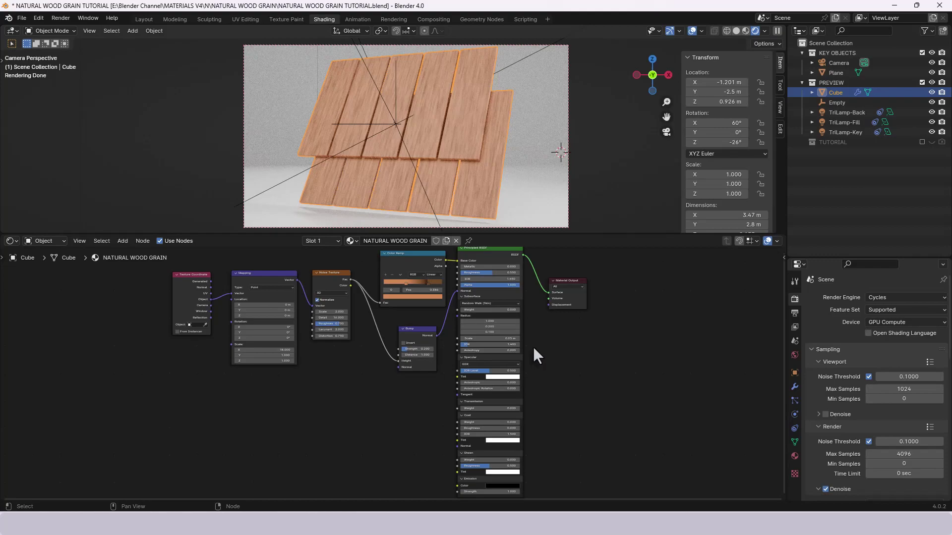
Step: Bring up the Layout wireframe view and inspect the fill lamp, camera and plank Cube
scroll(473, 145, up, 5)
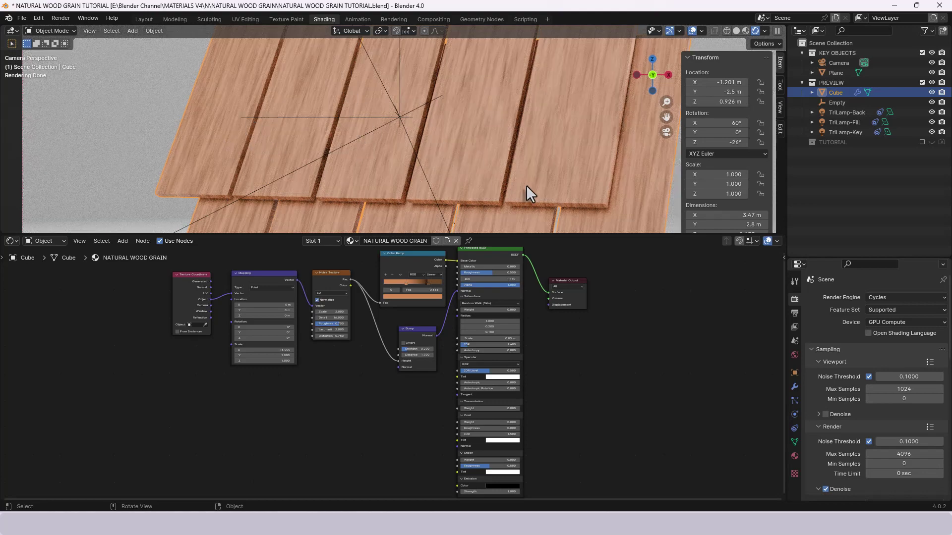
scroll(525, 186, down, 5)
scroll(483, 183, up, 2)
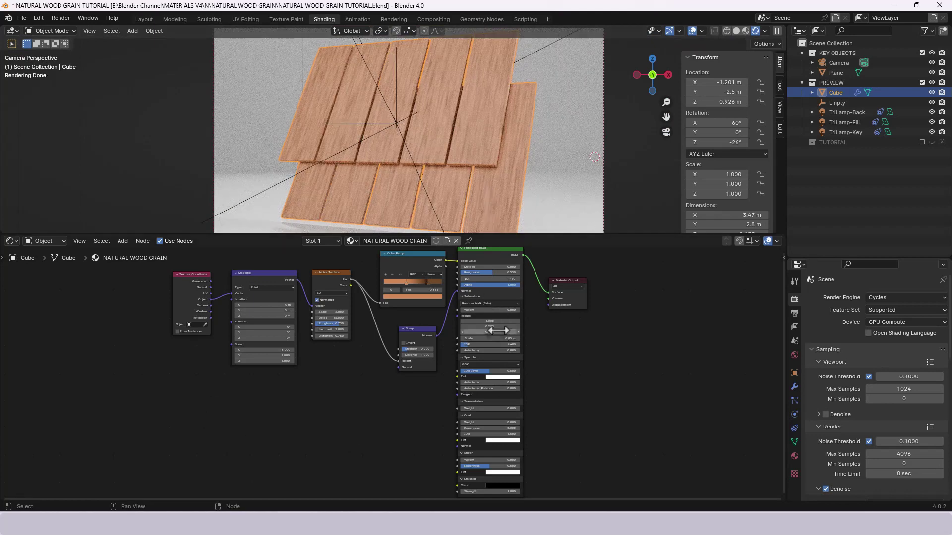
click(133, 19)
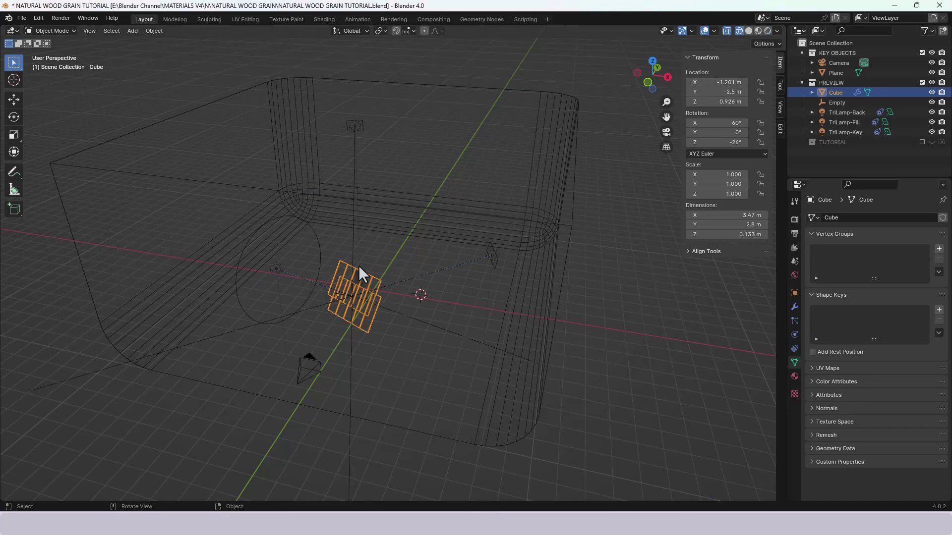
middle_drag(406, 354, 386, 337)
click(471, 261)
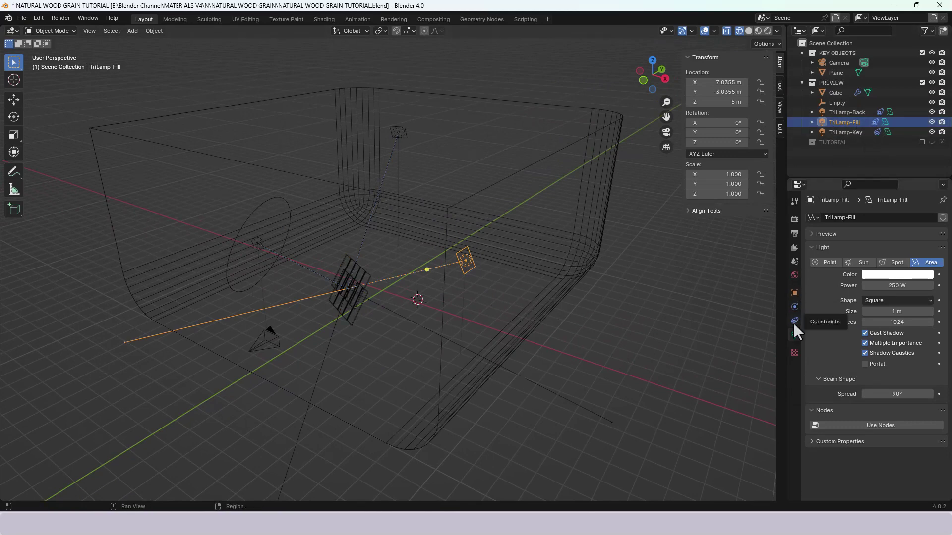
click(270, 339)
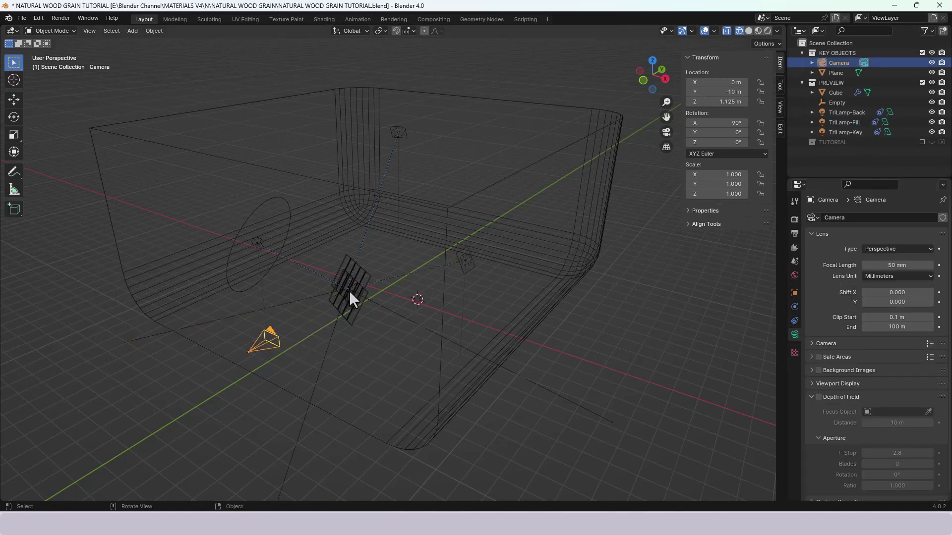
click(361, 286)
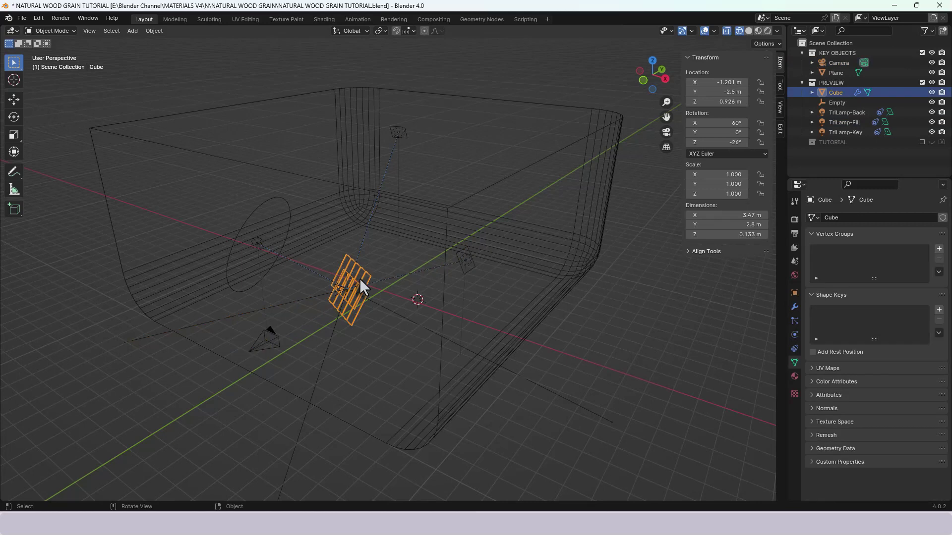
Step: Show the Cube's two Array modifiers (counts 5 and 2) and collapse both panels
click(794, 307)
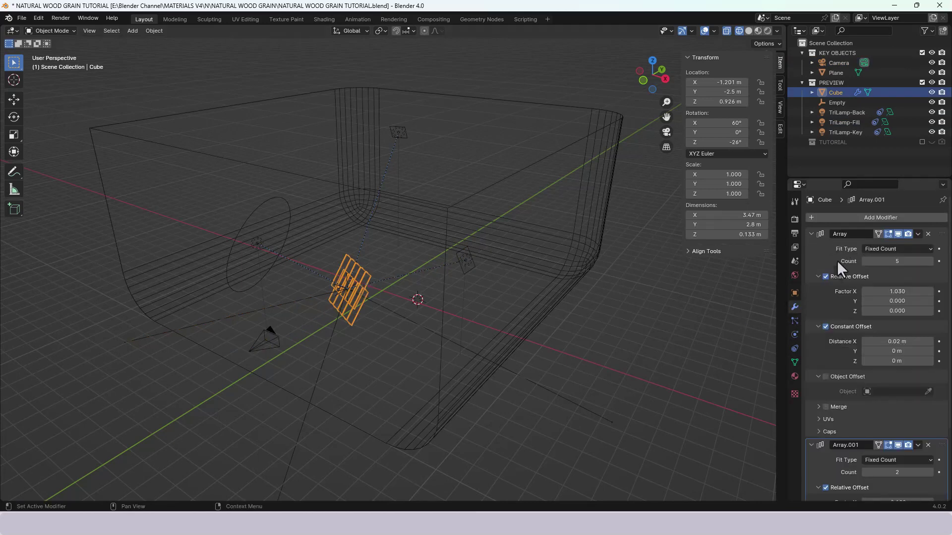
click(811, 234)
click(811, 247)
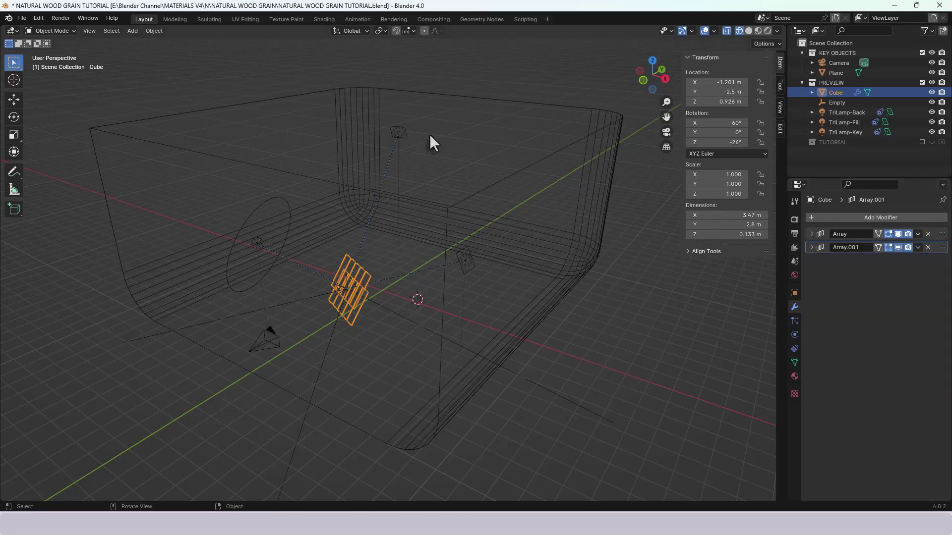
Step: In the Shading workspace, swap the PREVIEW collection for TUTORIAL and select Cube.001
click(328, 19)
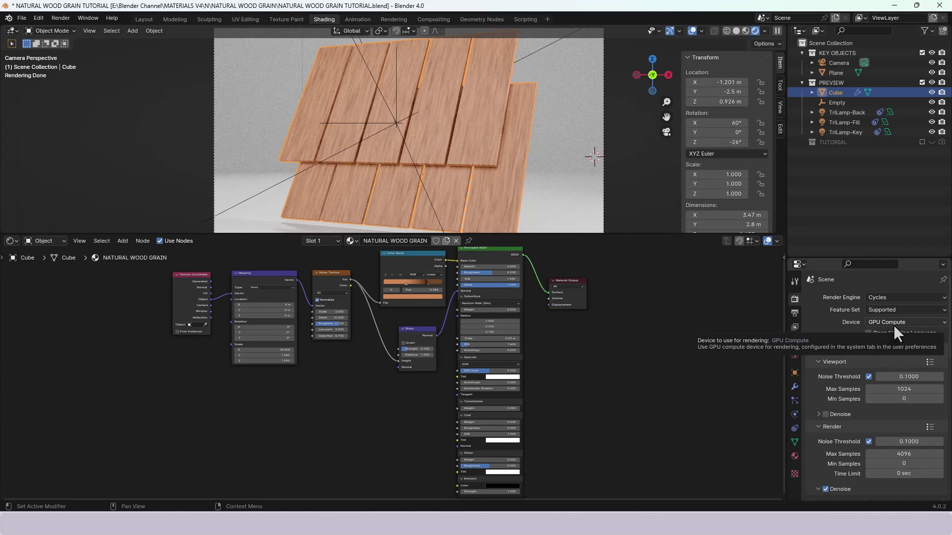
click(922, 83)
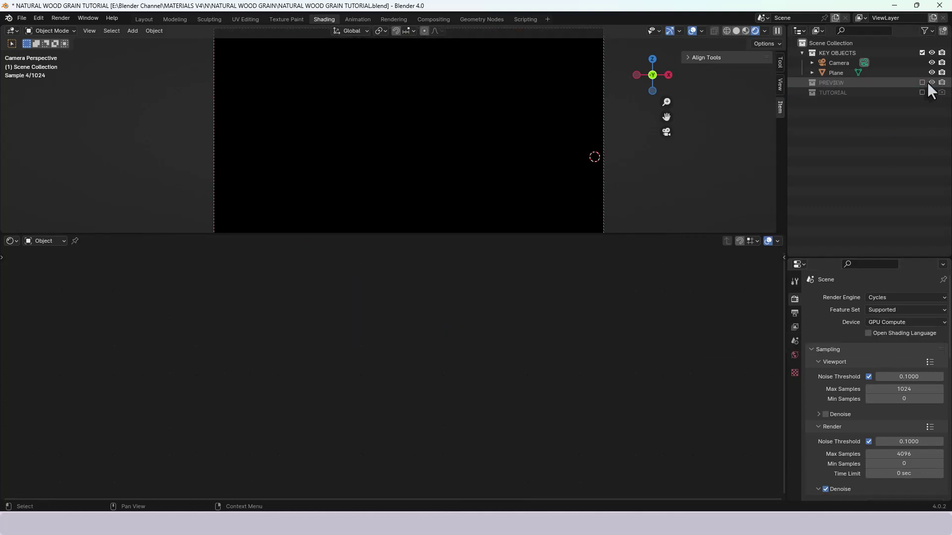
click(922, 93)
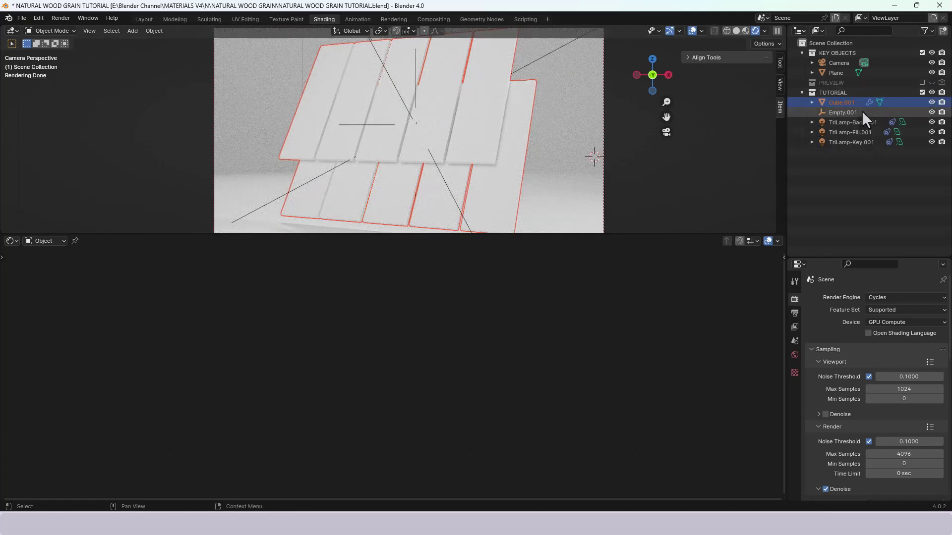
click(849, 103)
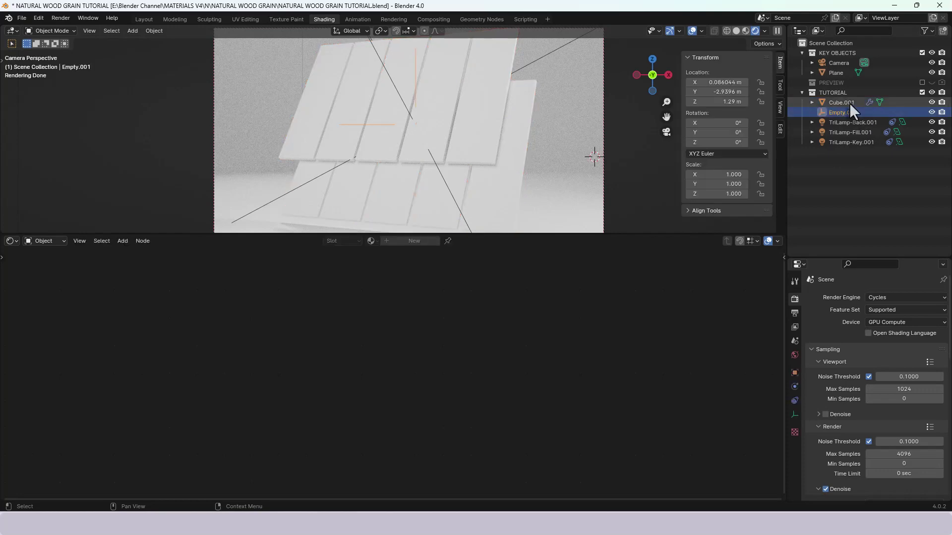
Step: Create a new material on Cube.001 and frame its Principled BSDF and Material Output nodes
click(445, 140)
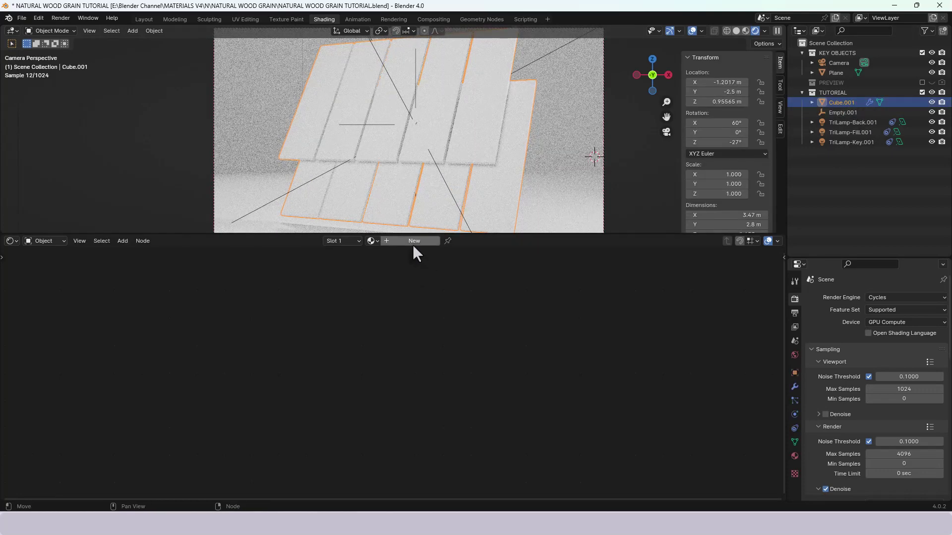
click(414, 243)
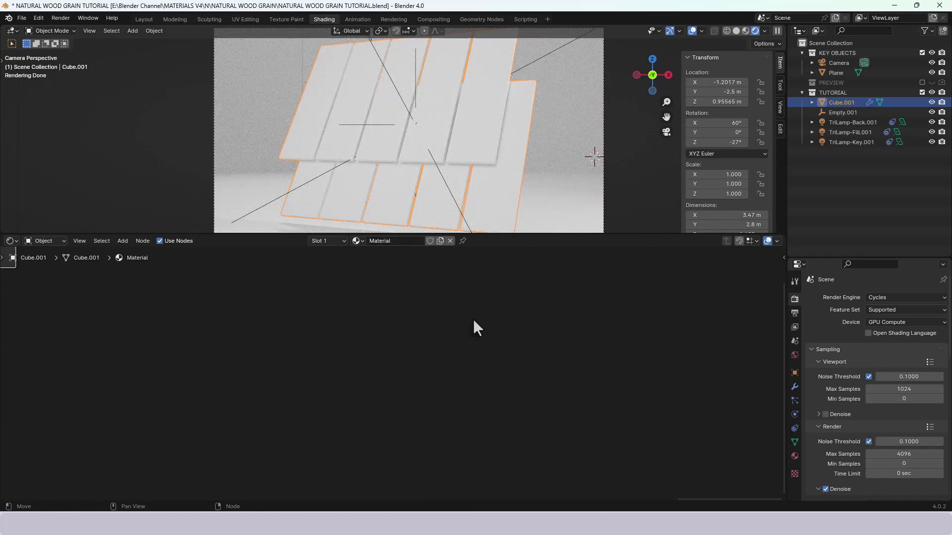
key(Home)
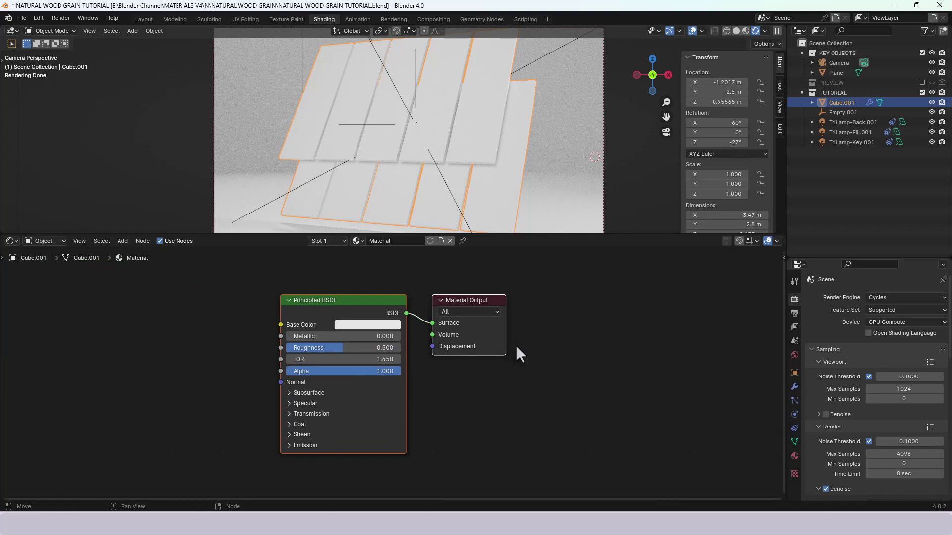
middle_drag(527, 351, 722, 329)
drag(572, 281, 559, 284)
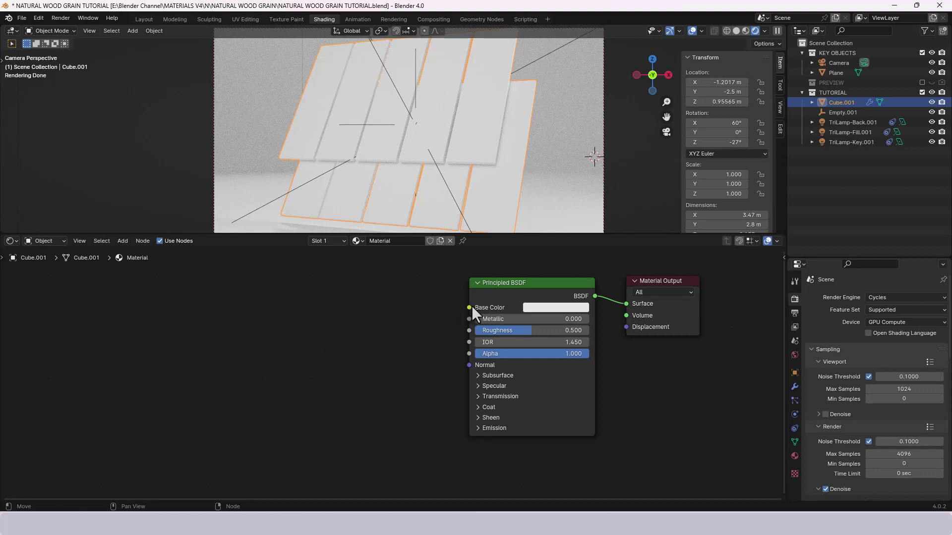
Step: Wire a Texture Coordinate node's Object output into the Principled BSDF Base Color
drag(469, 307, 338, 318)
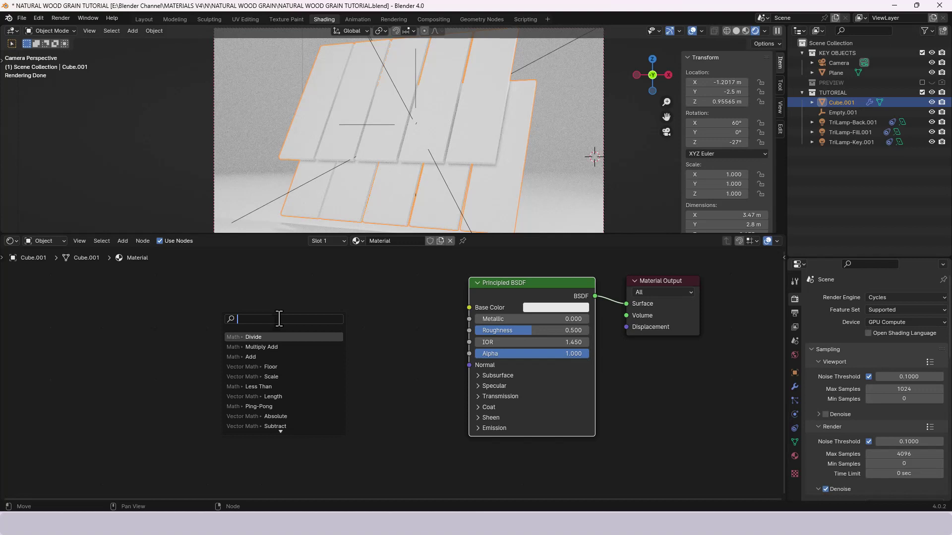
text(TEXTURE CO)
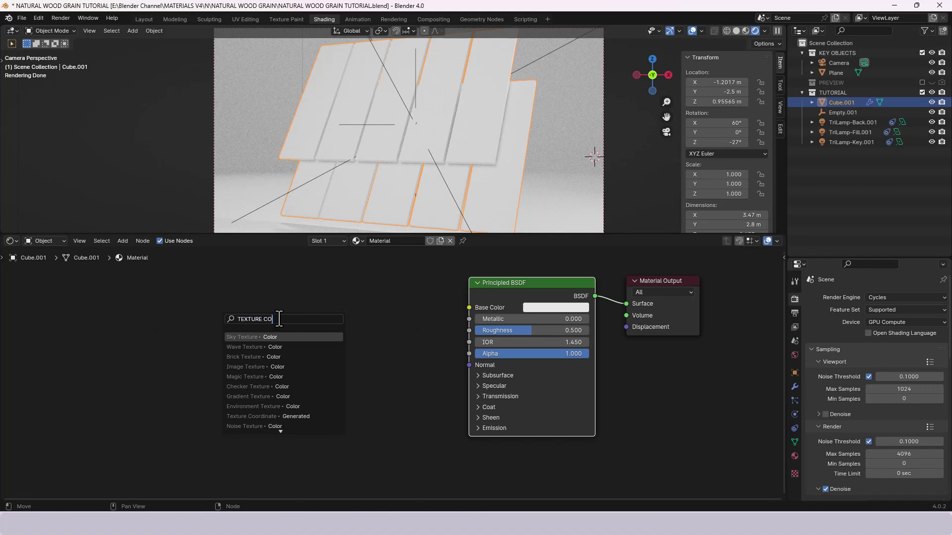
text(O)
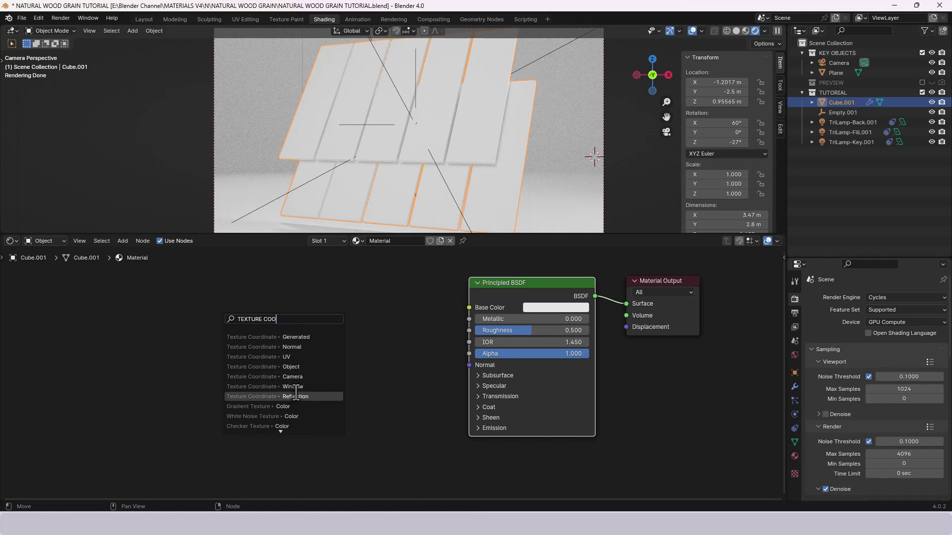
click(293, 367)
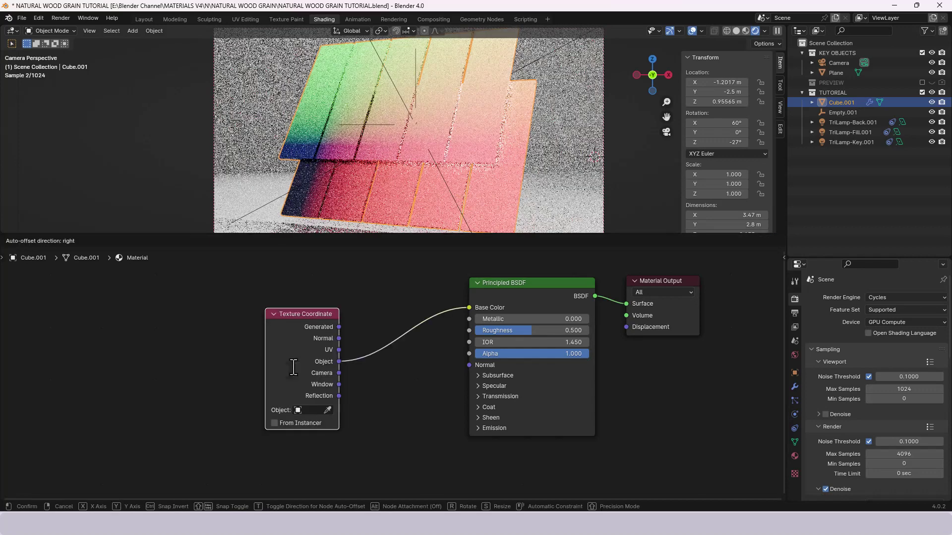
click(346, 348)
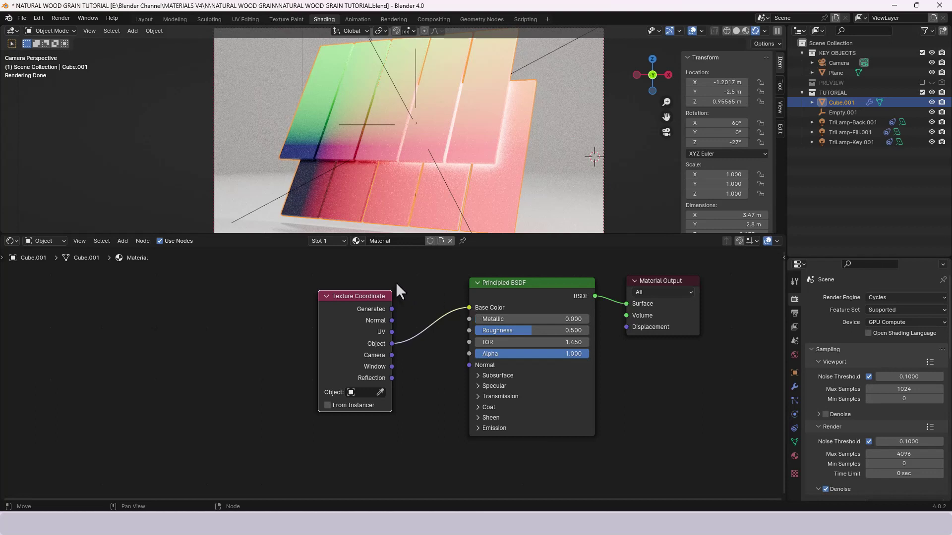
Step: Insert a Mapping node on the Object-to-Base Color link with Scale X set to 18
drag(380, 299, 98, 315)
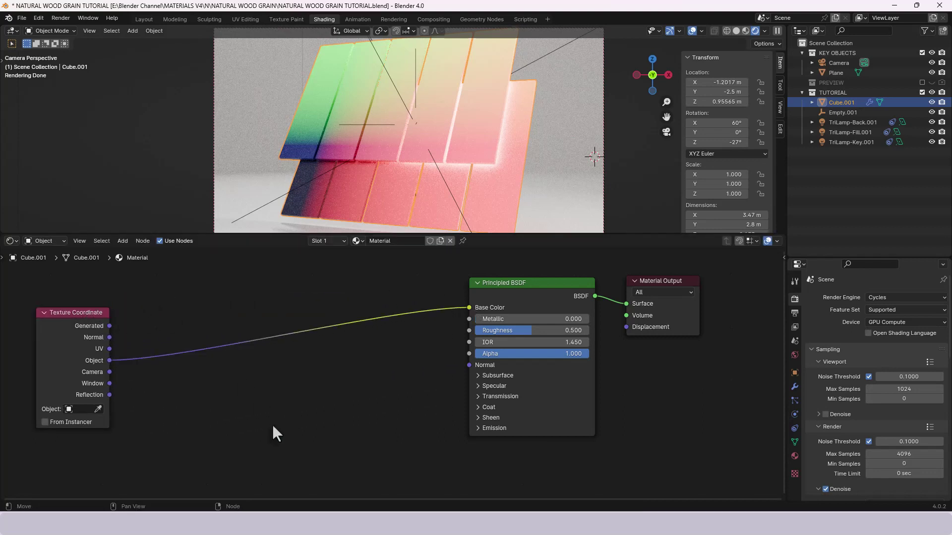
key(shift+a)
click(319, 373)
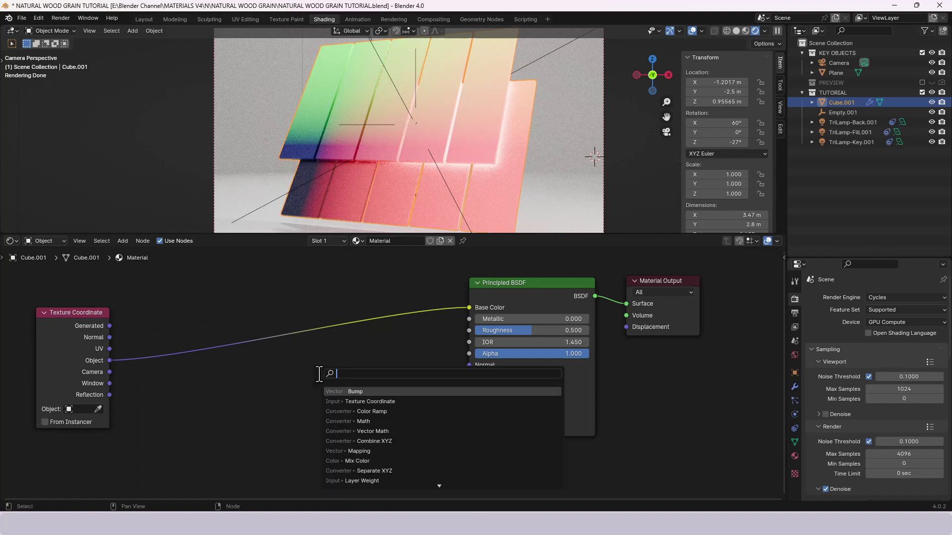
text(MAPPIN)
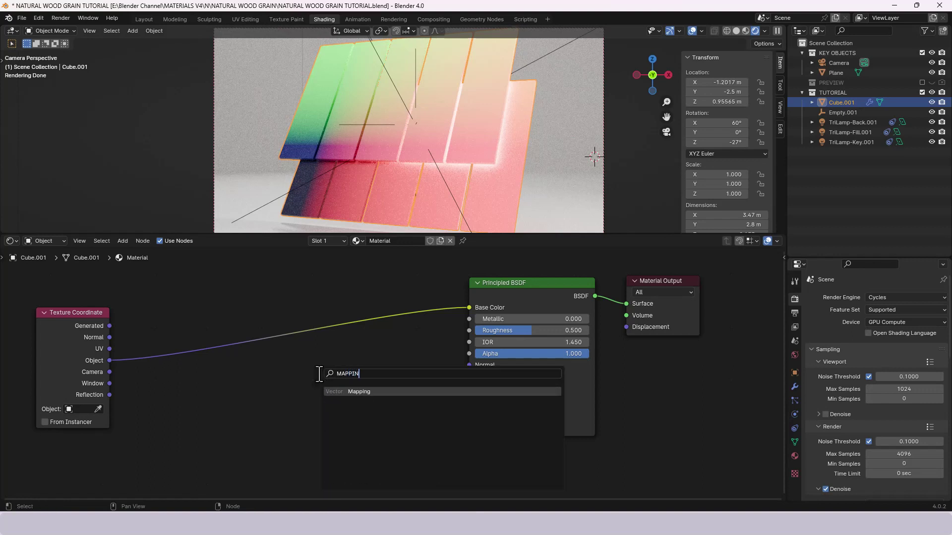
key(Return)
click(132, 291)
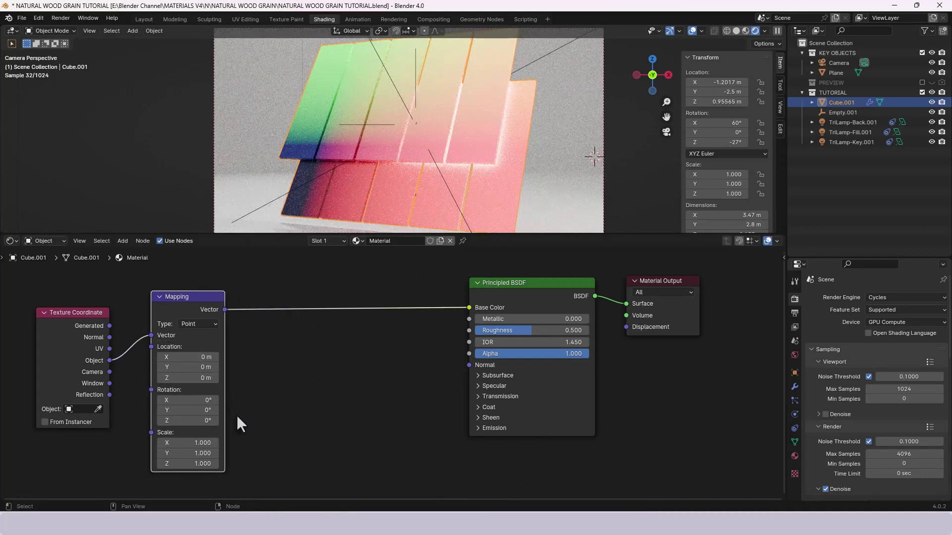
click(198, 443)
text(18)
key(Return)
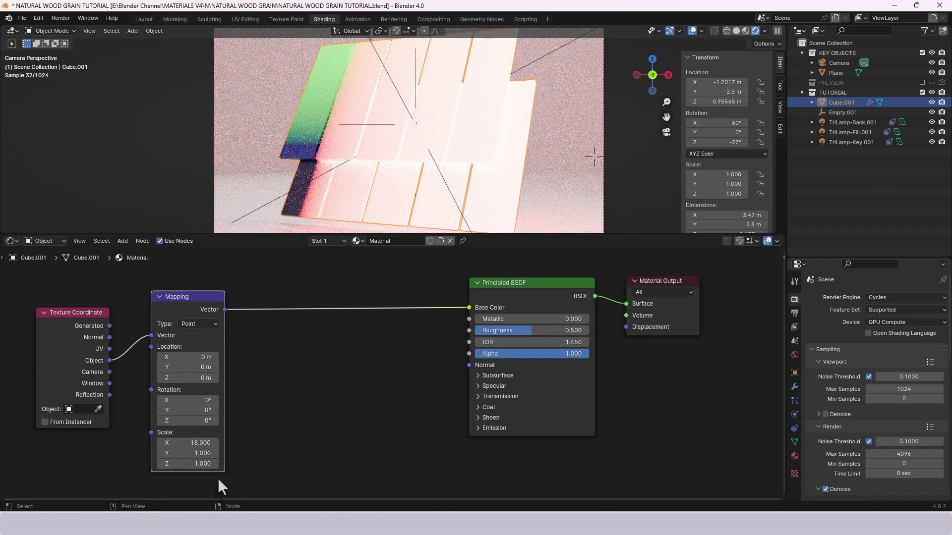
Step: Drop a Noise Texture onto the Mapping-to-Base Color link
key(shift+a)
click(318, 385)
text(noise)
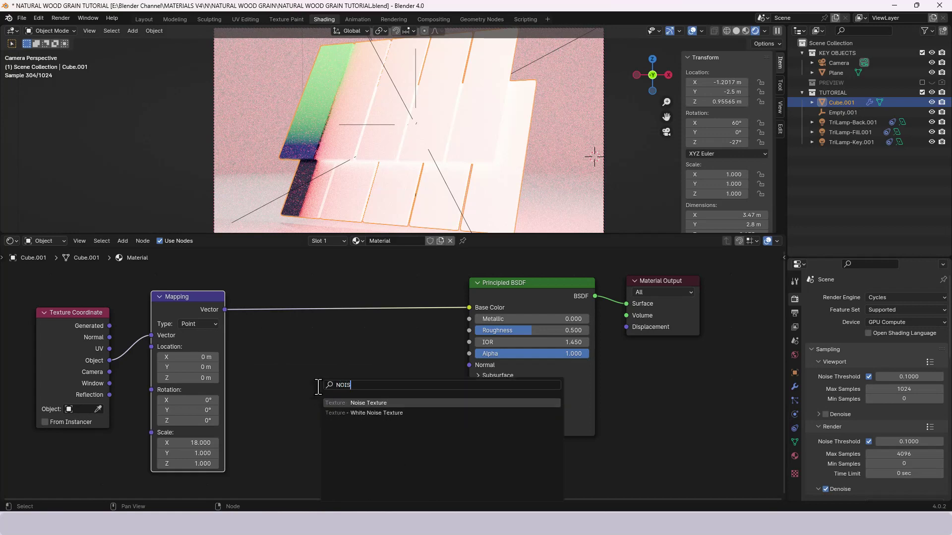
key(Return)
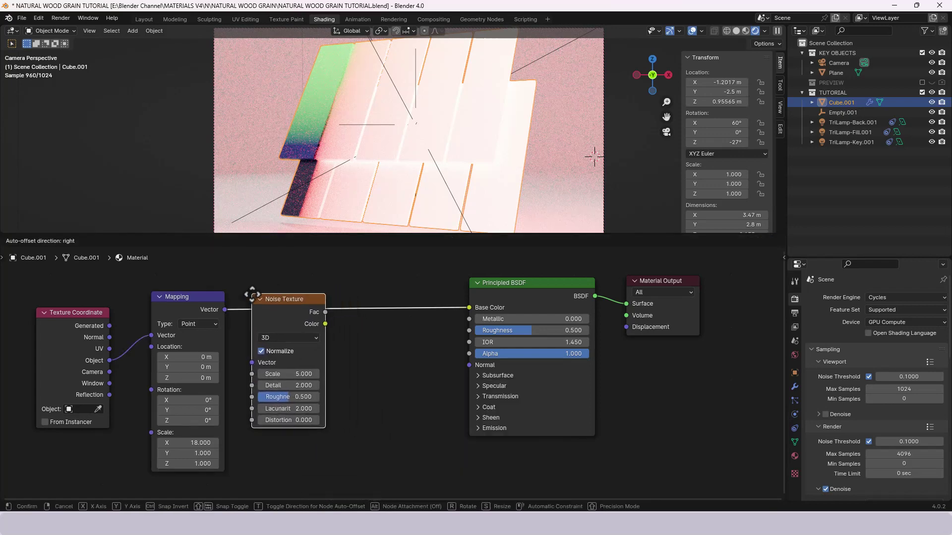
click(251, 295)
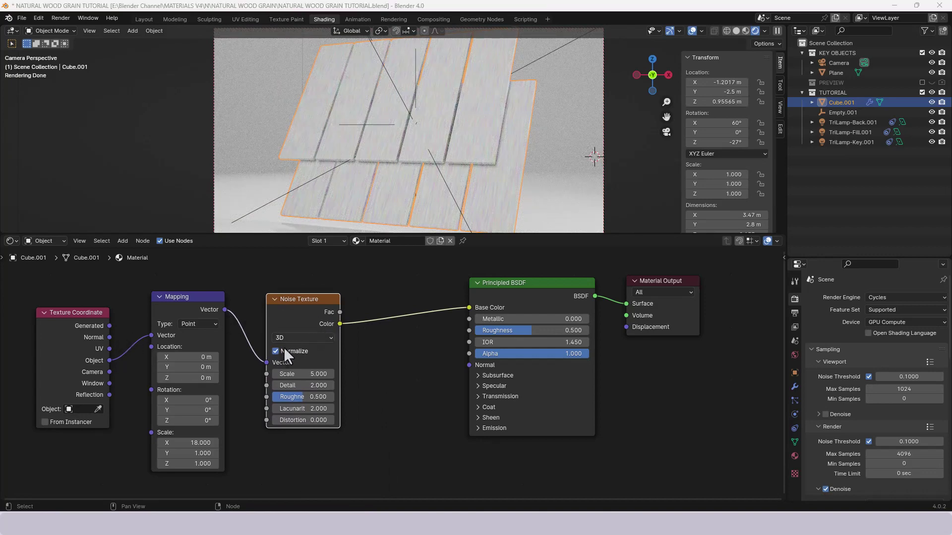
Step: Set the noise to Scale 2, Detail 16, Roughness 0.75 and Distortion 0.75
click(305, 374)
text(2)
key(Tab)
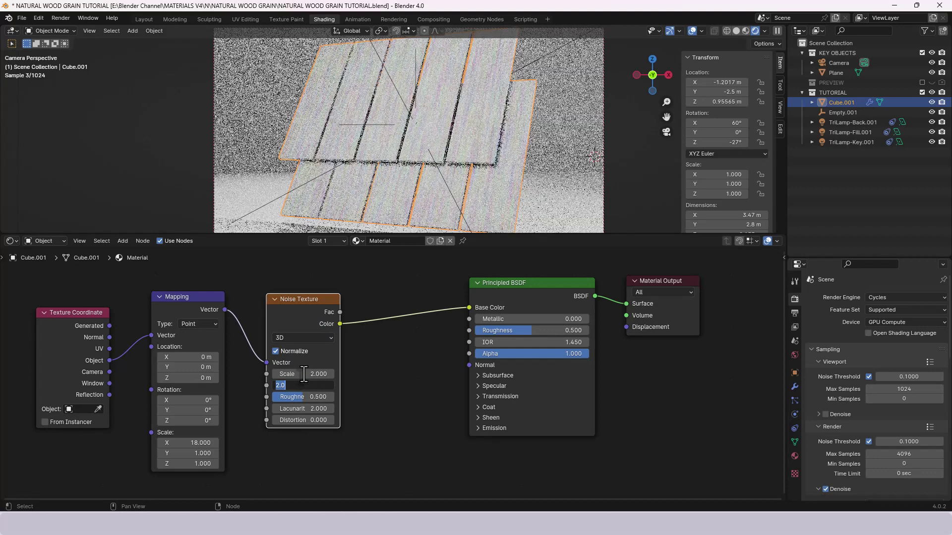
text(16)
key(Tab)
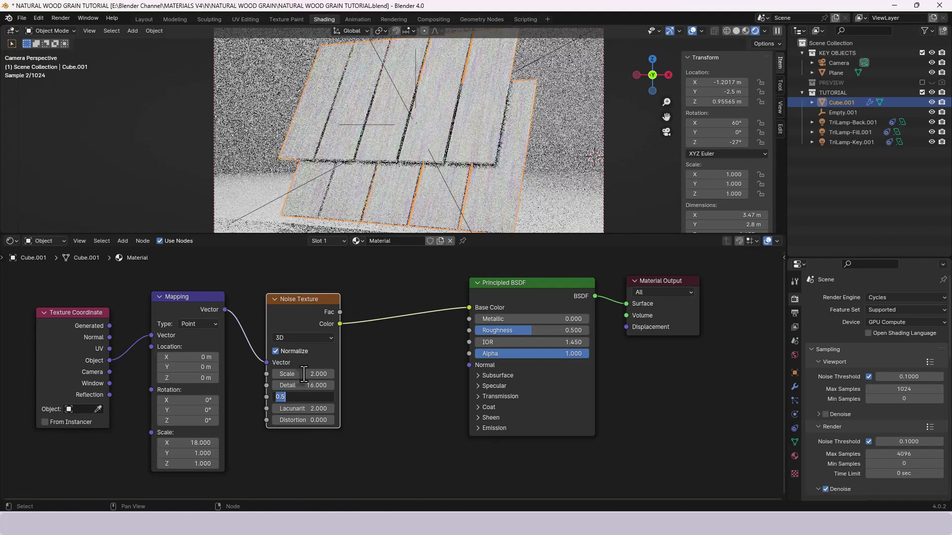
text(.75)
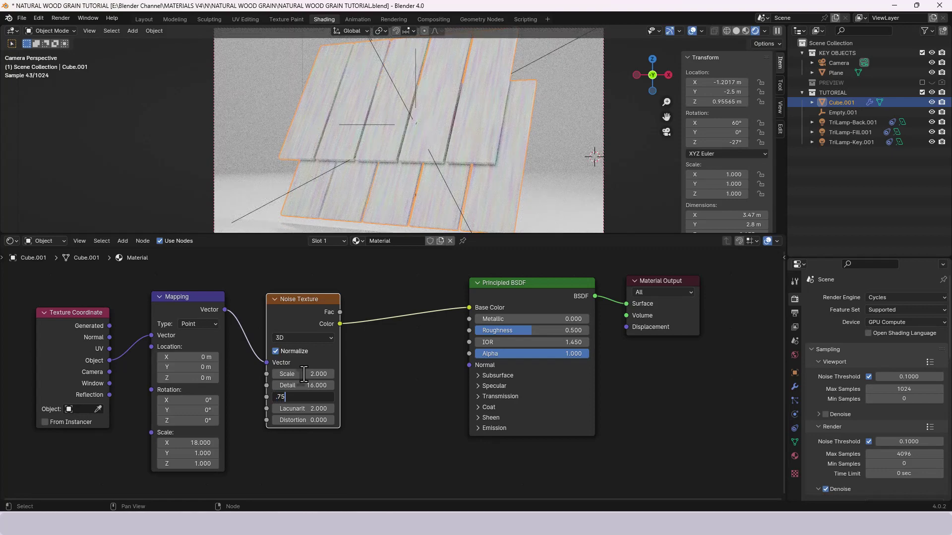
key(Tab)
text(.75)
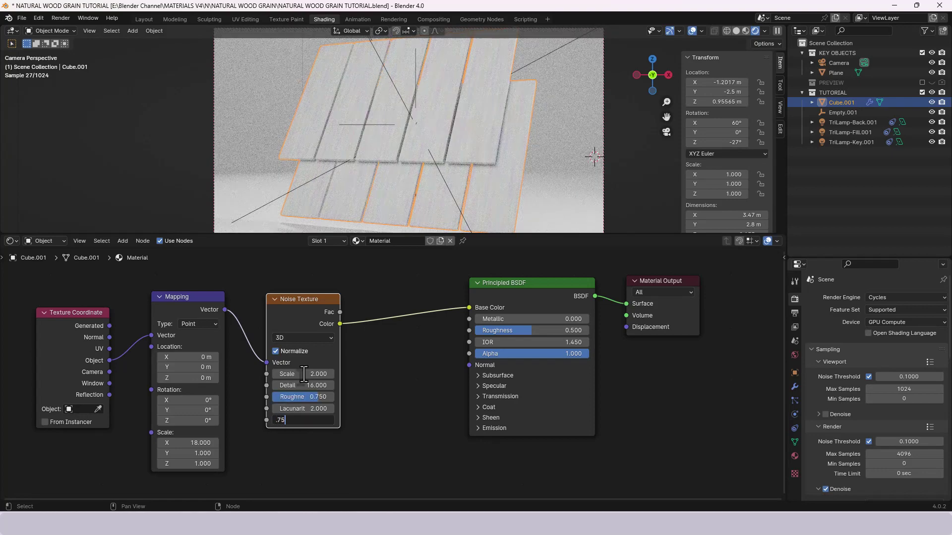
key(Return)
scroll(492, 103, up, 3)
scroll(492, 103, up, 4)
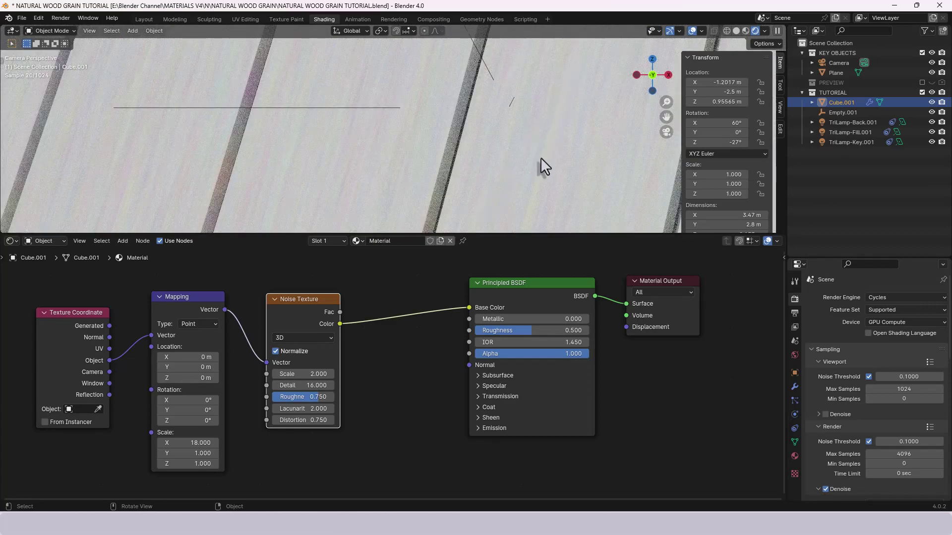
scroll(507, 174, down, 7)
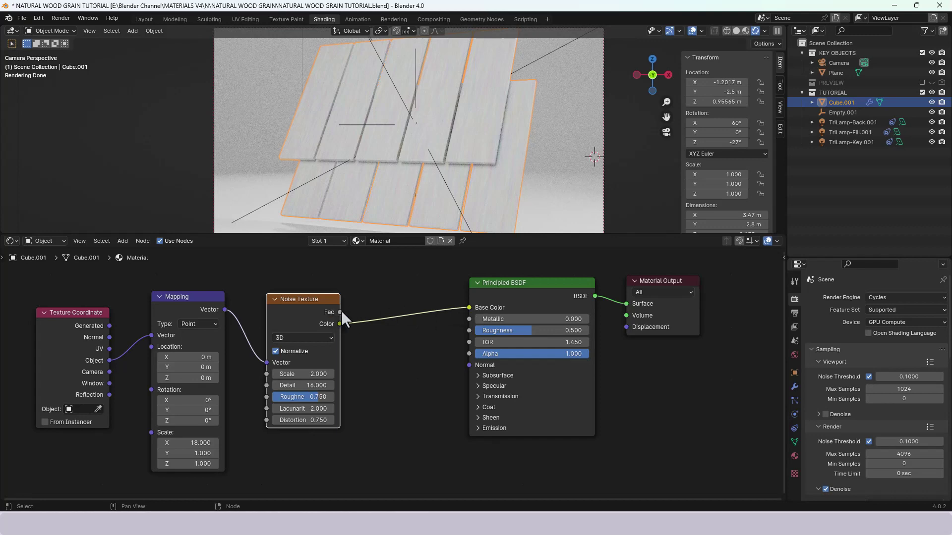
Step: Drive Base Color from the noise Fac through a new Color Ramp node
drag(340, 312, 474, 306)
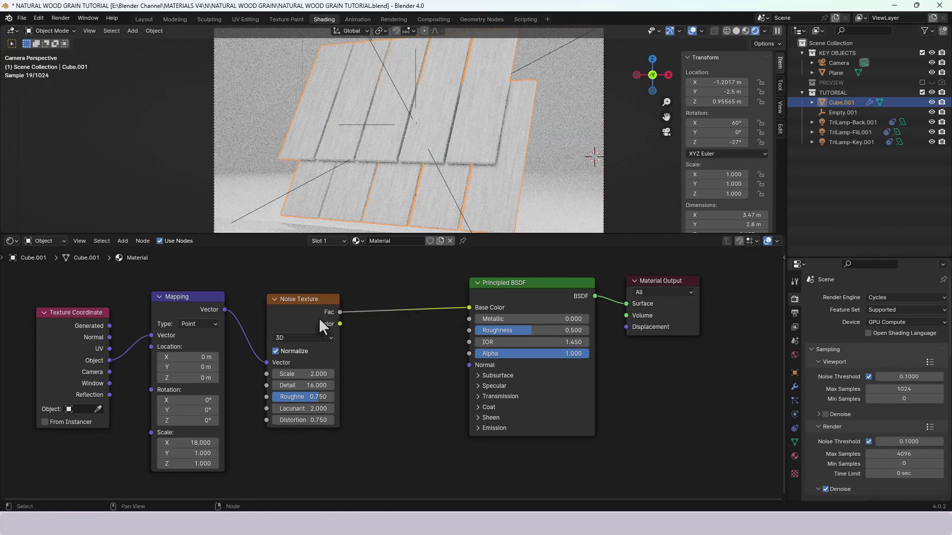
key(shift+a)
click(387, 334)
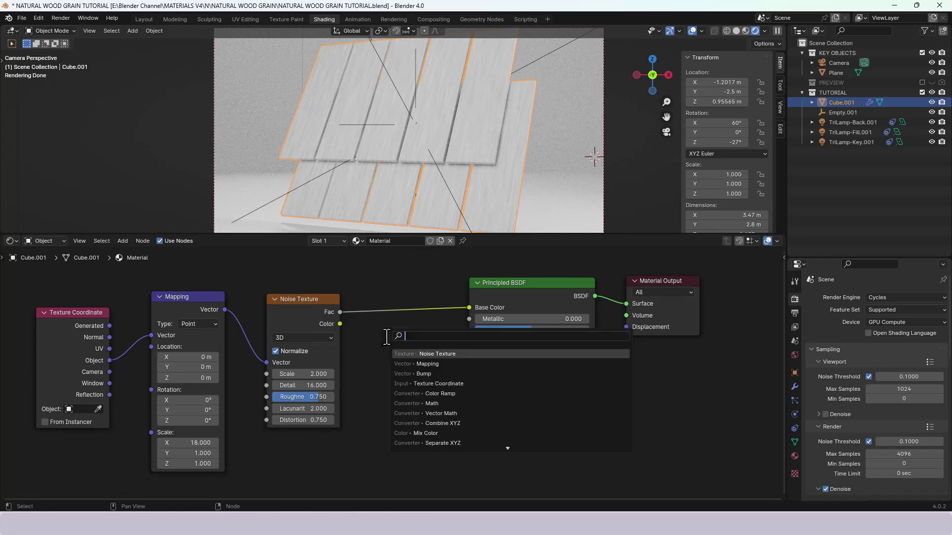
text(COLO)
key(Down)
key(Return)
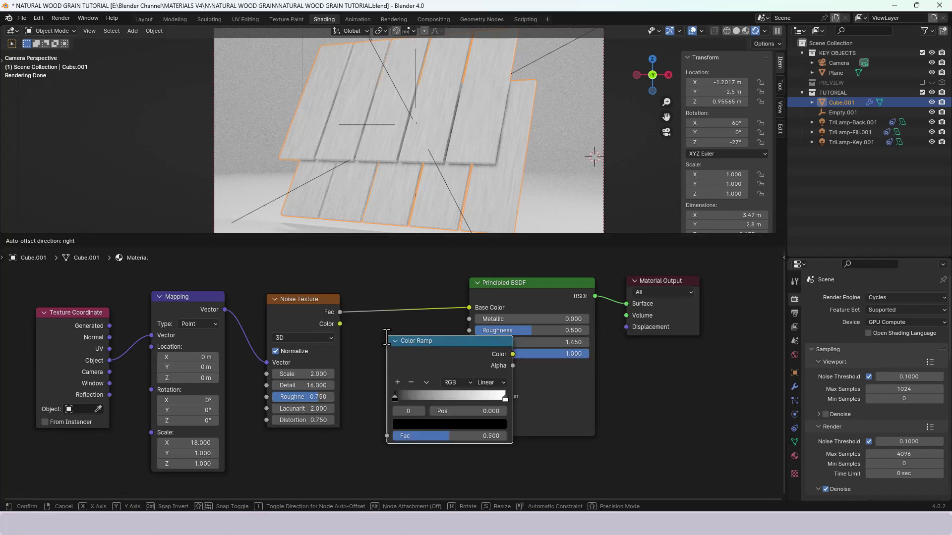
click(348, 287)
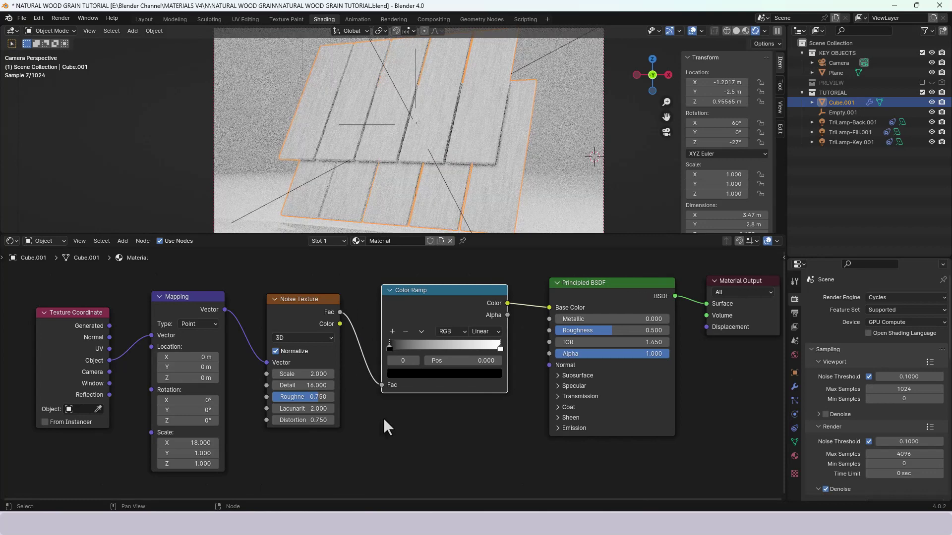
click(401, 442)
Step: Add a Bump node with noise Color into Height and its Normal into the shader's Normal
key(shift+a)
mouse_move(433, 443)
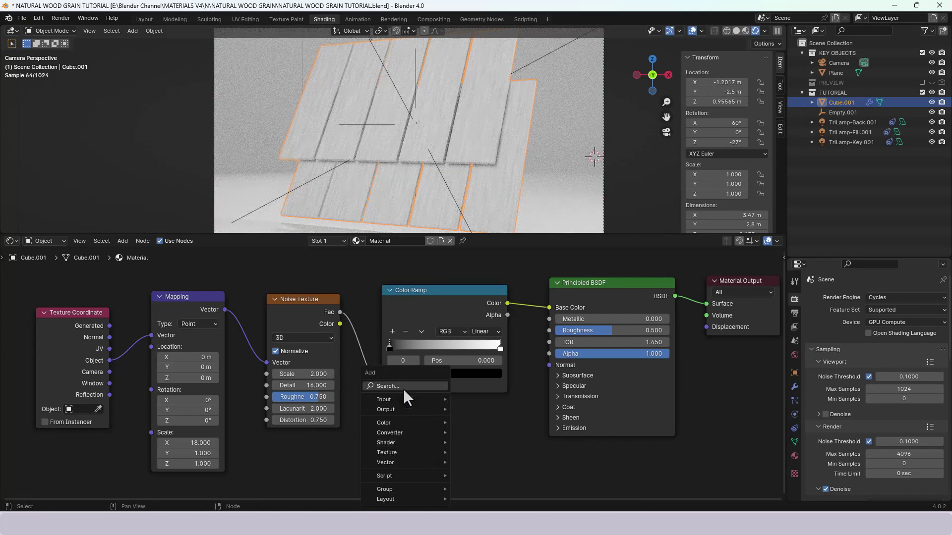
click(397, 386)
text(BUMP)
key(Return)
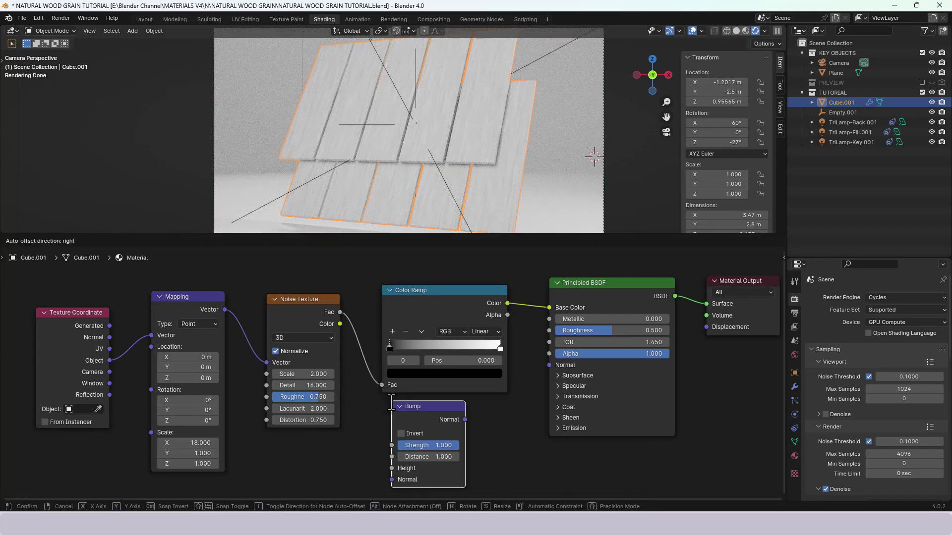
click(419, 406)
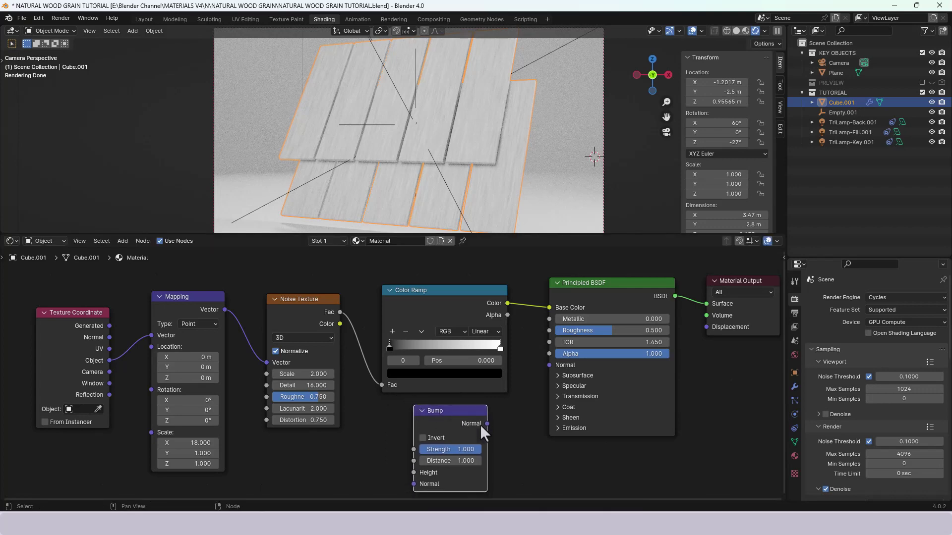
drag(487, 423, 548, 366)
drag(413, 472, 340, 315)
middle_drag(506, 399, 500, 390)
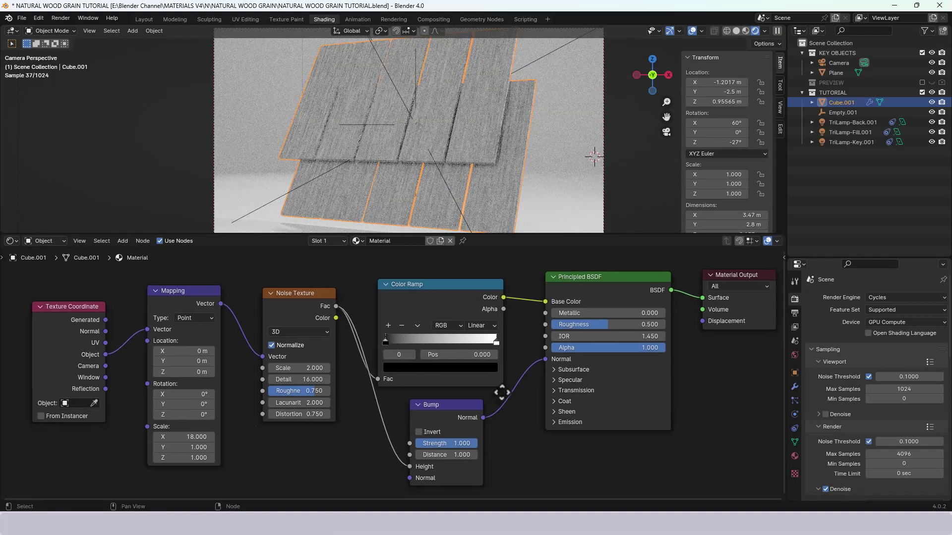
scroll(432, 129, up, 5)
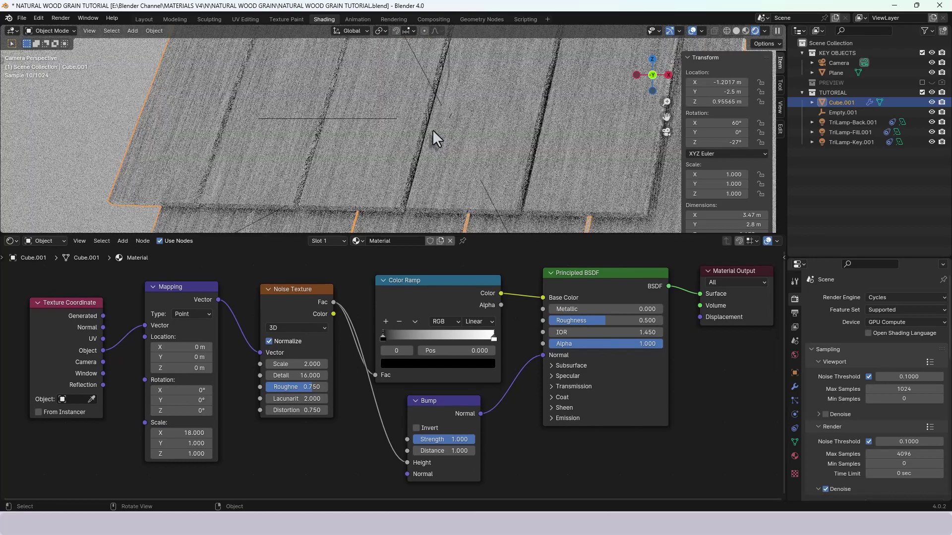
scroll(432, 129, down, 5)
scroll(484, 451, up, 1)
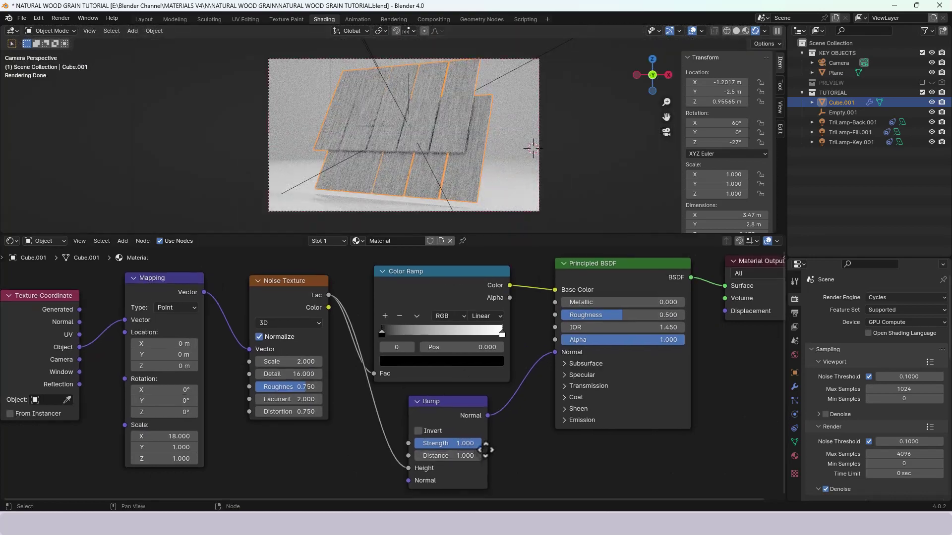
Step: Set the Bump Strength to 0.2
middle_drag(460, 446, 447, 426)
click(448, 427)
text(0.2)
key(Return)
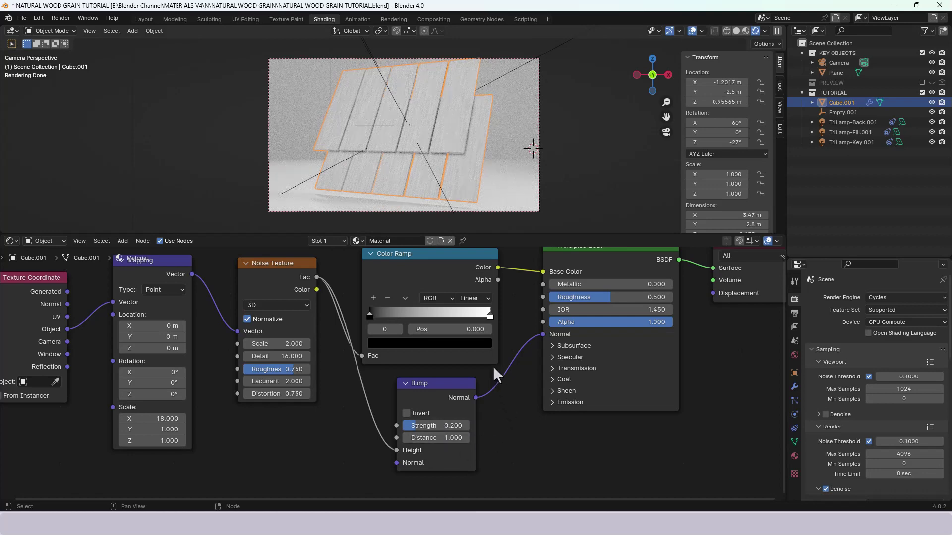
Step: Add a Color Ramp middle stop at 0.818 and slide the black stop to about 0.36
middle_drag(492, 365, 501, 409)
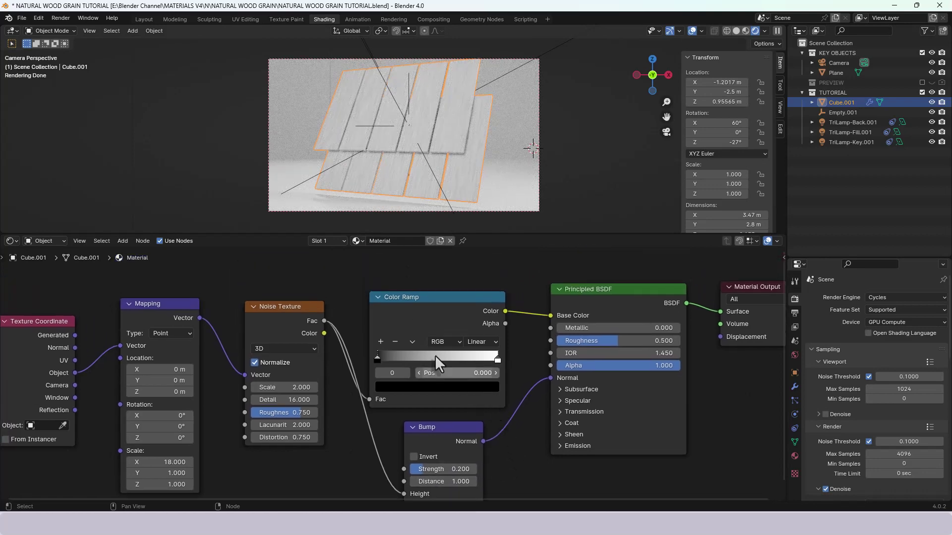
click(380, 341)
scroll(384, 342, up, 2)
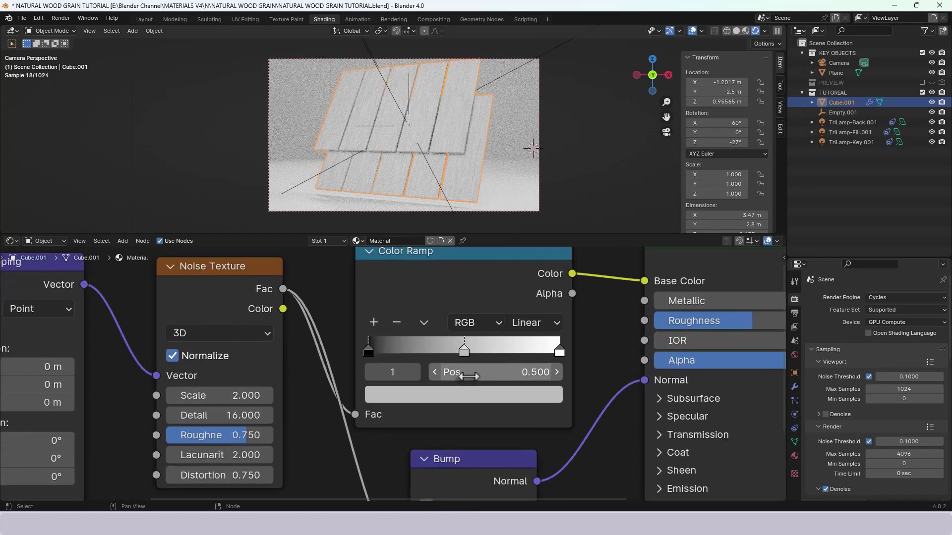
drag(461, 350, 526, 351)
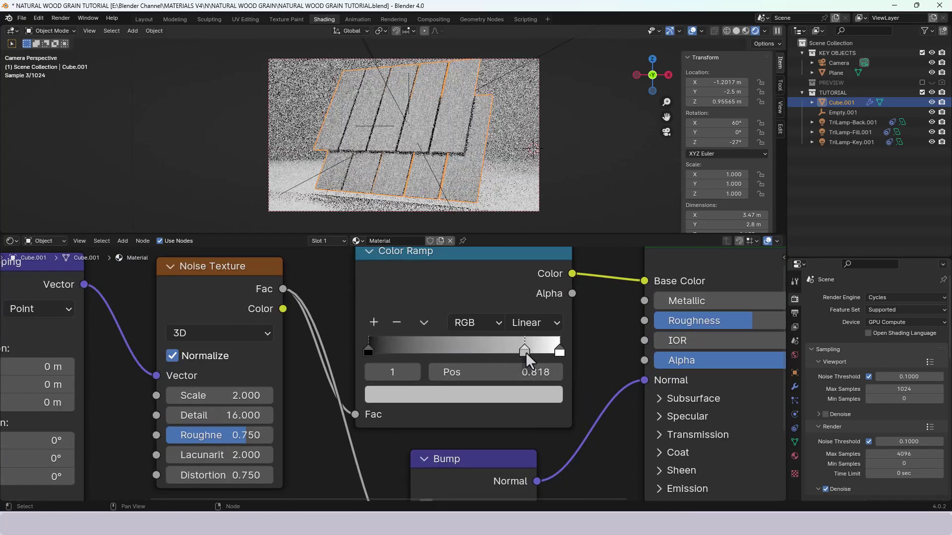
click(368, 350)
drag(368, 349, 439, 350)
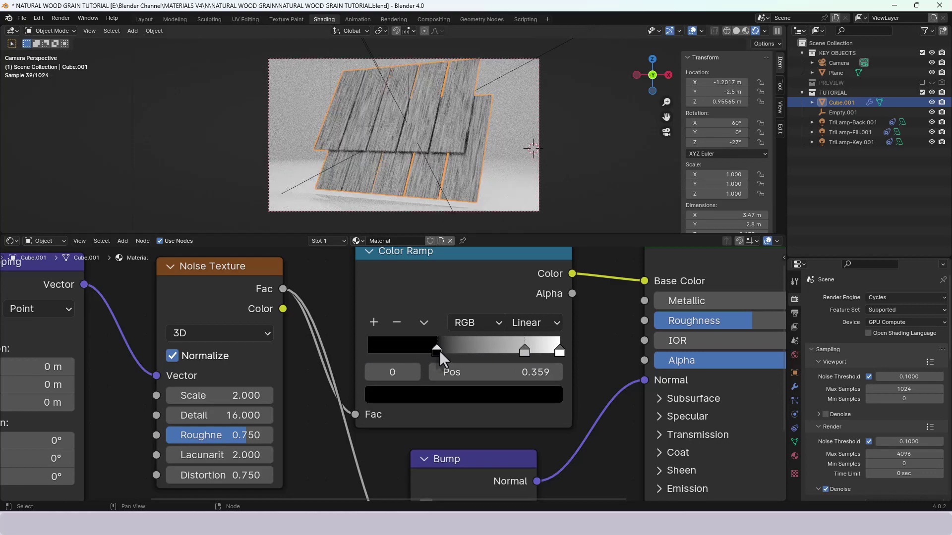
Step: Set the black Color Ramp stop's position to exactly 0.35
click(480, 372)
text(.35)
key(Return)
Step: Colour that first stop orange: Hue about 0.04, Saturation 0.935, Value 1
click(467, 397)
click(442, 314)
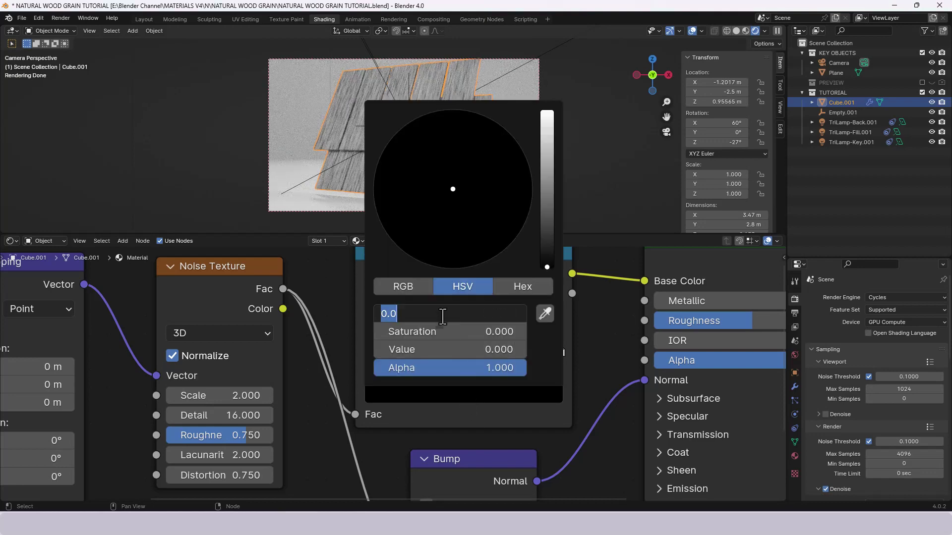
text(.05)
key(Tab)
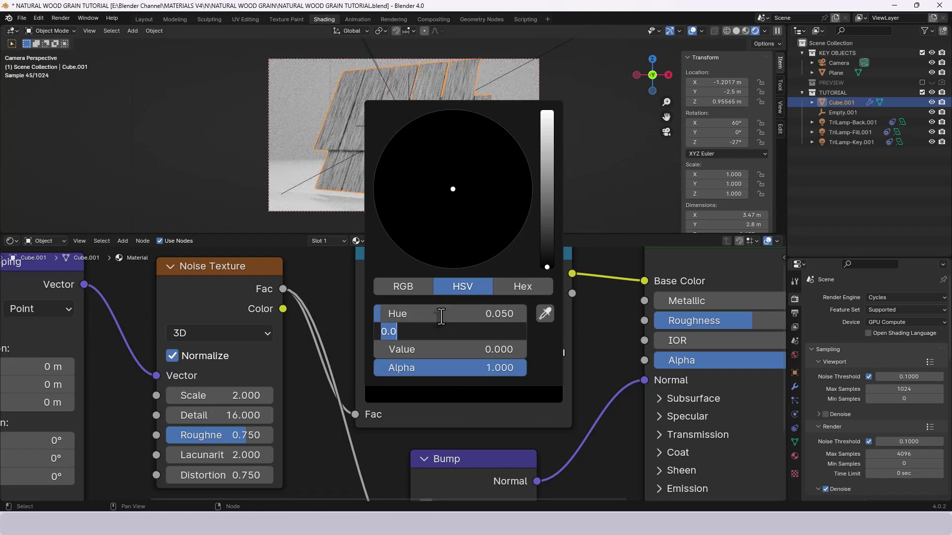
text(.935)
key(Tab)
text(1)
key(Return)
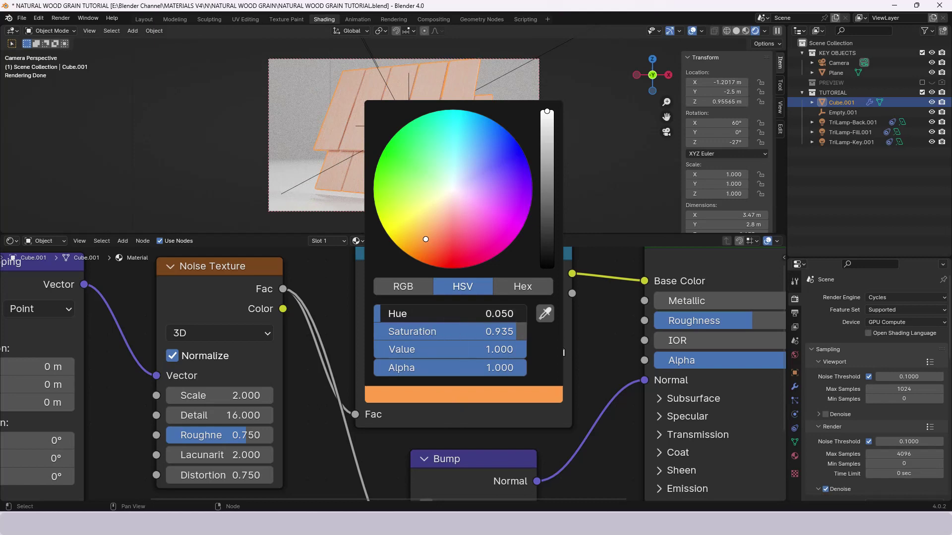
drag(446, 313, 434, 314)
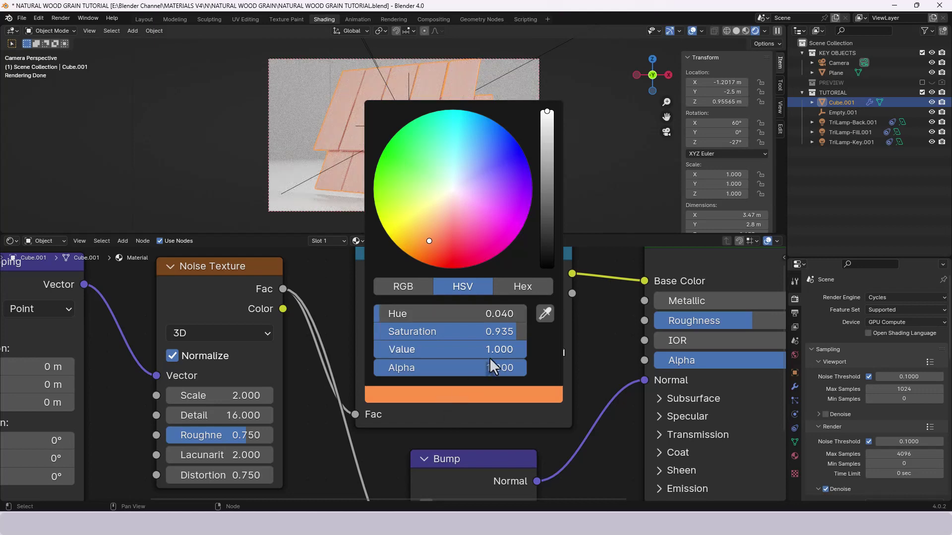
mouse_move(526, 349)
mouse_down()
mouse_move(481, 349)
mouse_move(506, 349)
mouse_up()
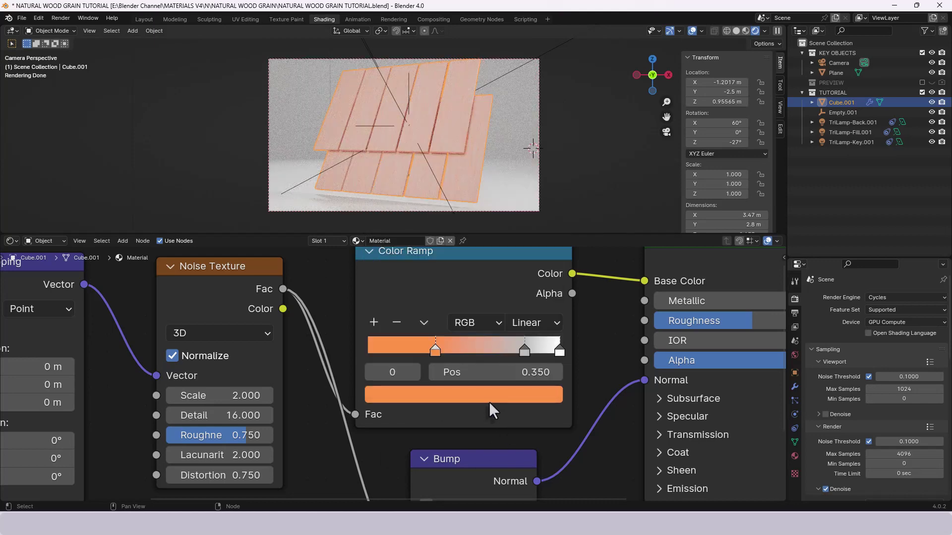
Step: Make the 0.818 middle stop near-black brown: Value 0.005, Hue 0.05, Saturation 0.935
click(523, 349)
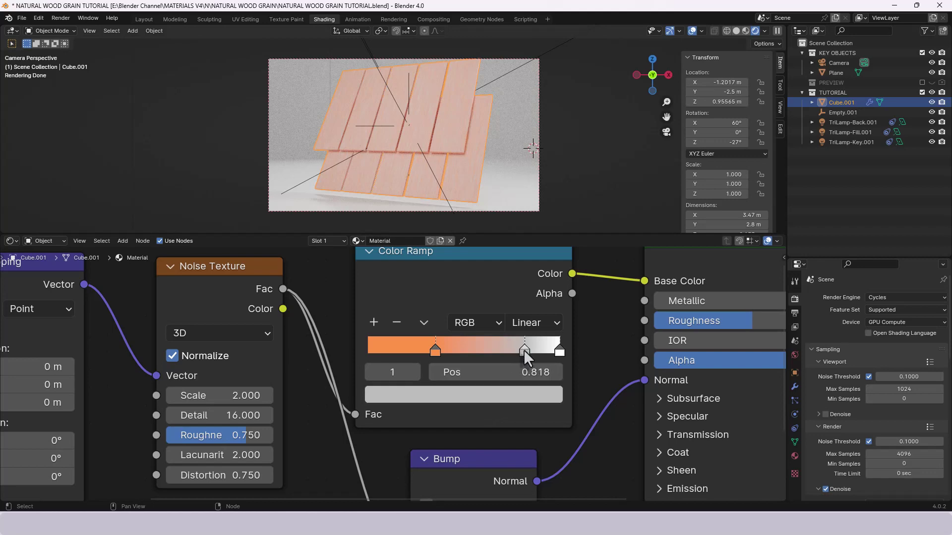
click(519, 394)
click(478, 347)
text(0.01)
key(Return)
click(480, 346)
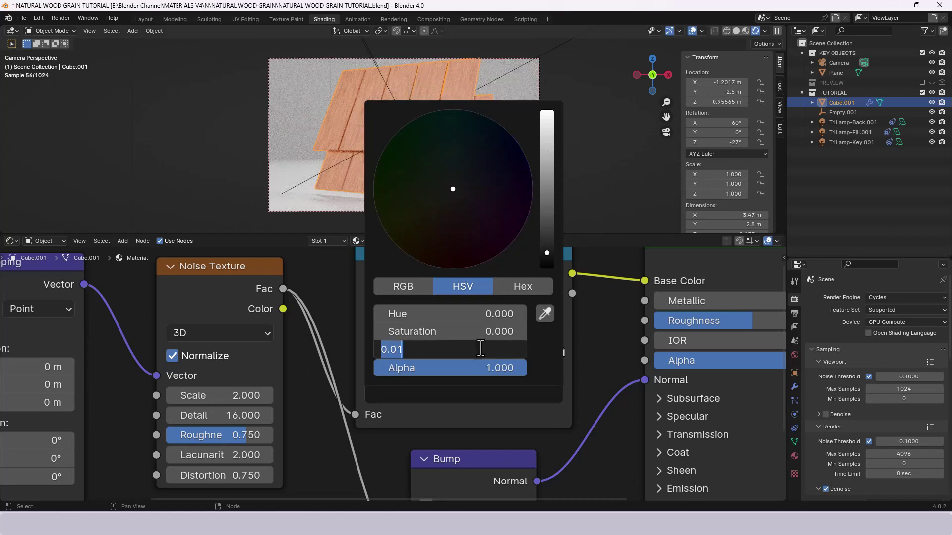
text(0.005)
key(Return)
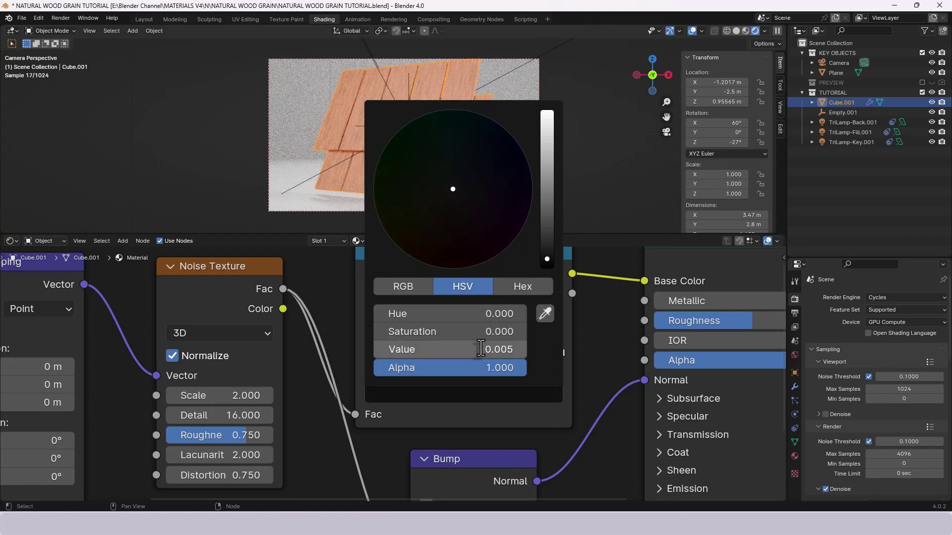
click(489, 313)
text(.05)
key(Tab)
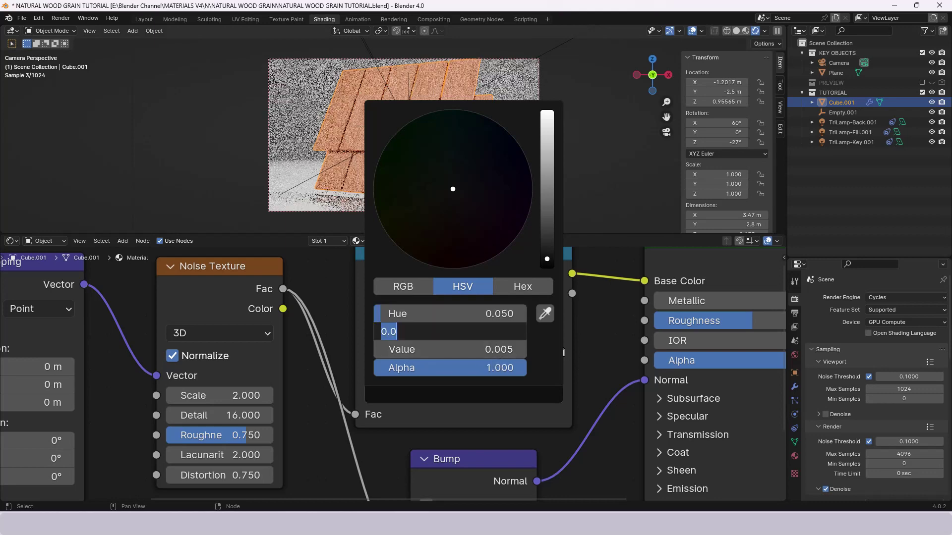
text(.935)
key(Return)
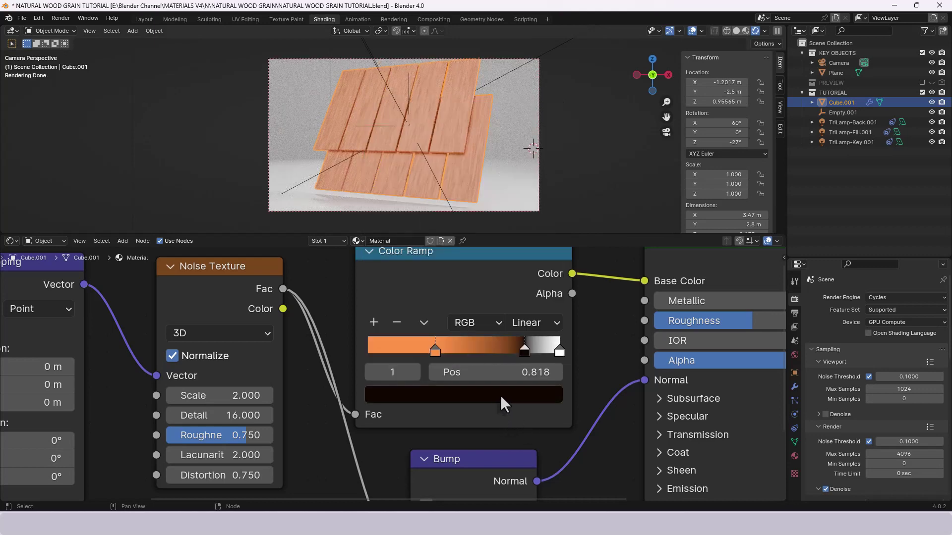
Step: Change the 0.350 Color Ramp stop to a golden orange with Hue 0.067 and Value 0.950
click(434, 351)
click(436, 395)
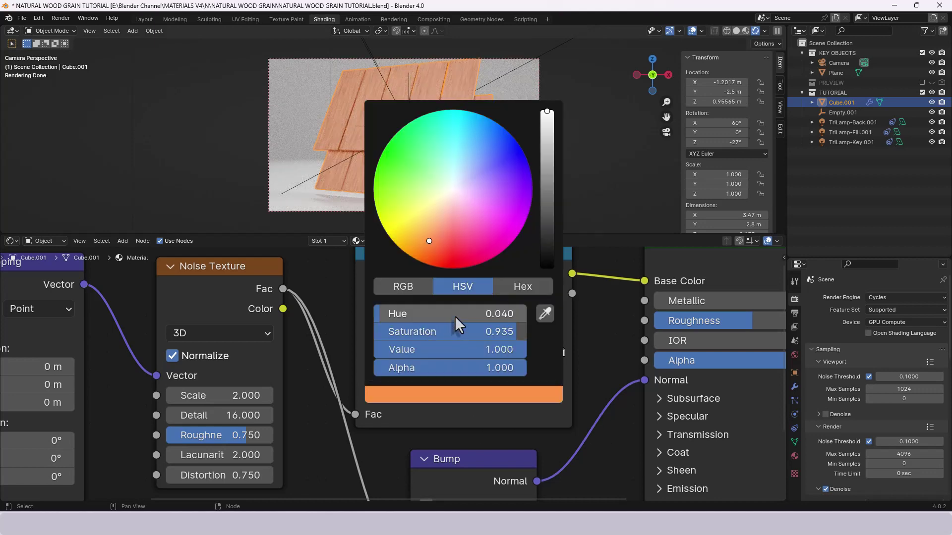
drag(454, 316, 472, 315)
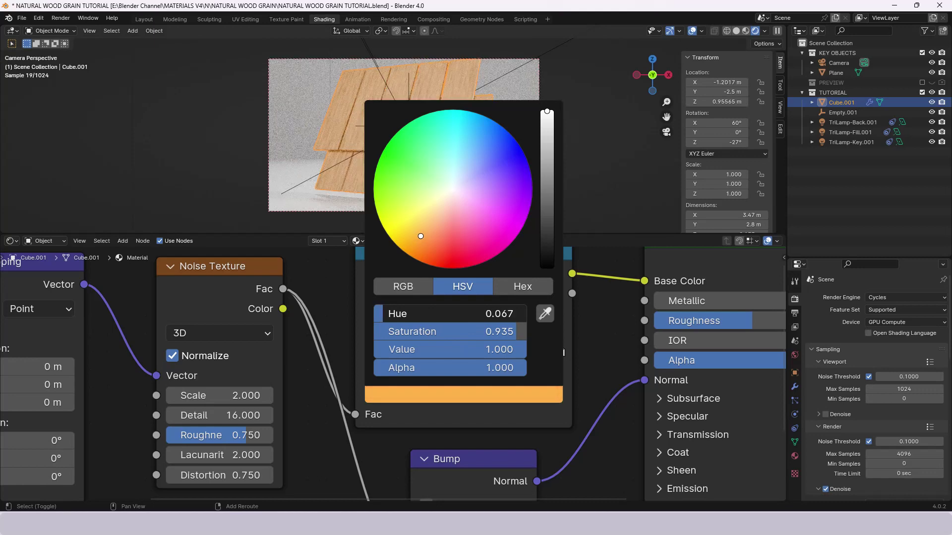
drag(472, 350, 519, 348)
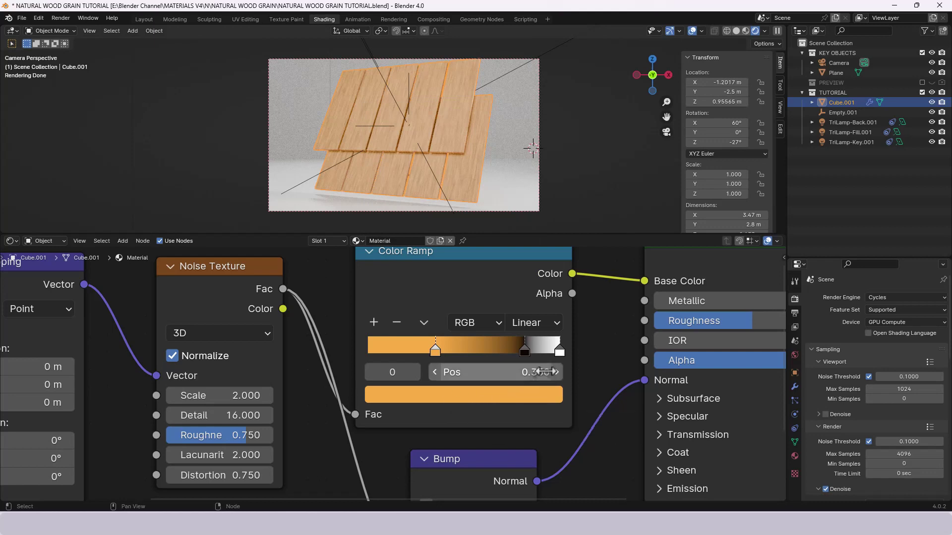
Step: Paste the orange colour onto the white end stop and darken its Value to about 0.711
click(559, 351)
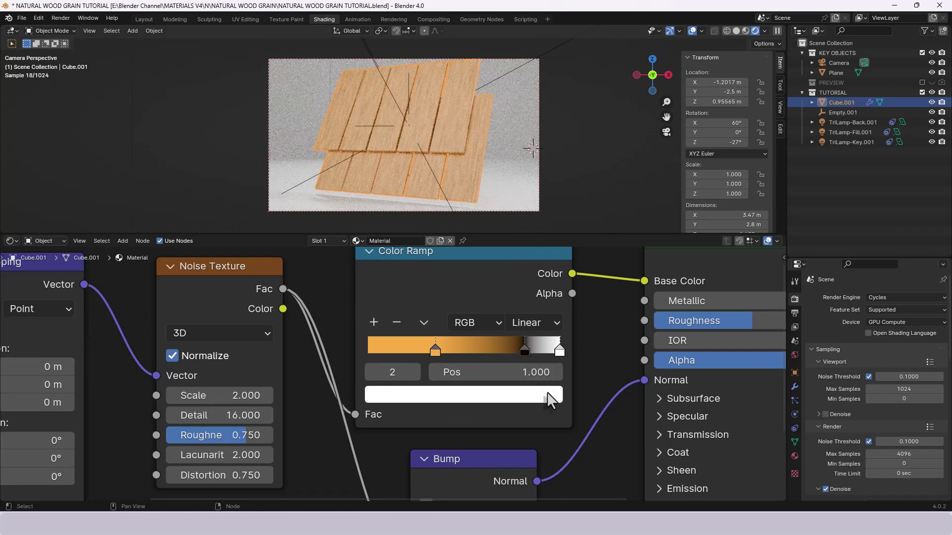
key(ctrl+v)
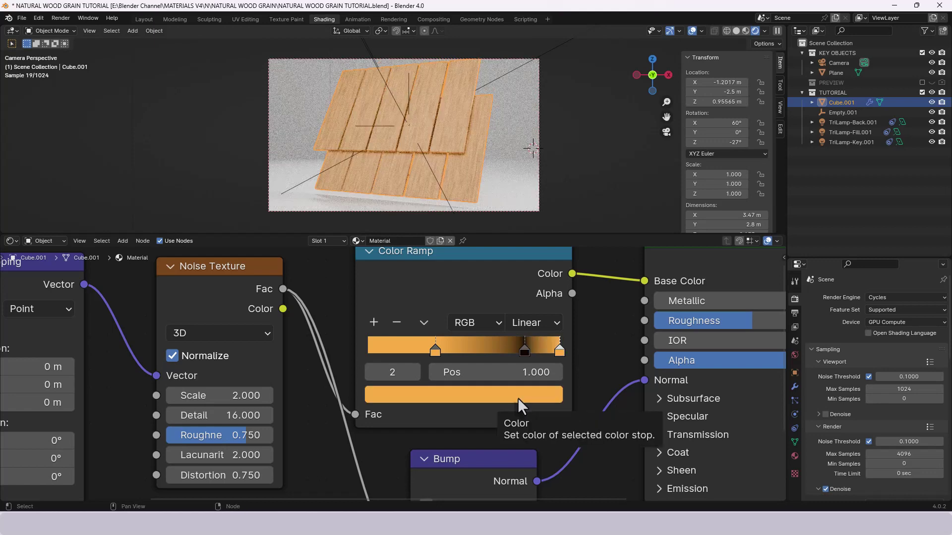
click(518, 396)
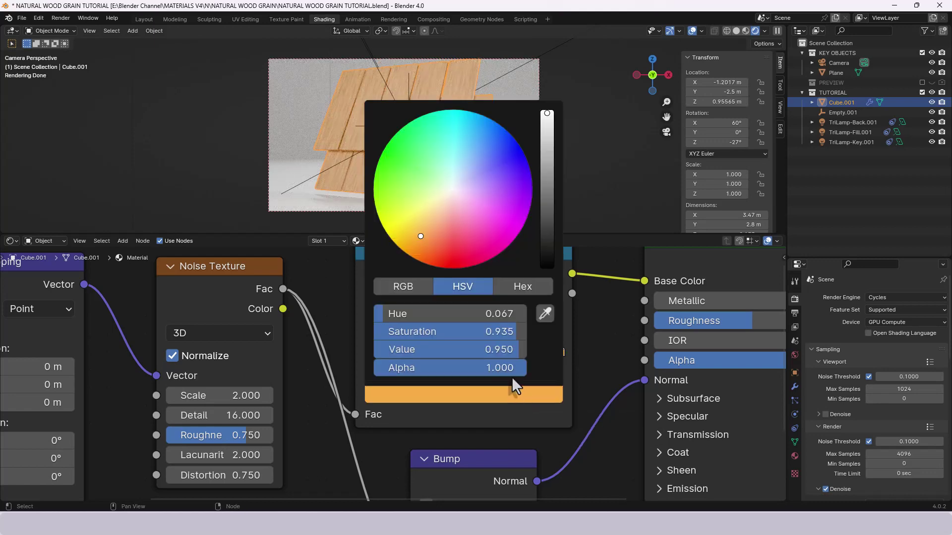
drag(501, 350, 397, 350)
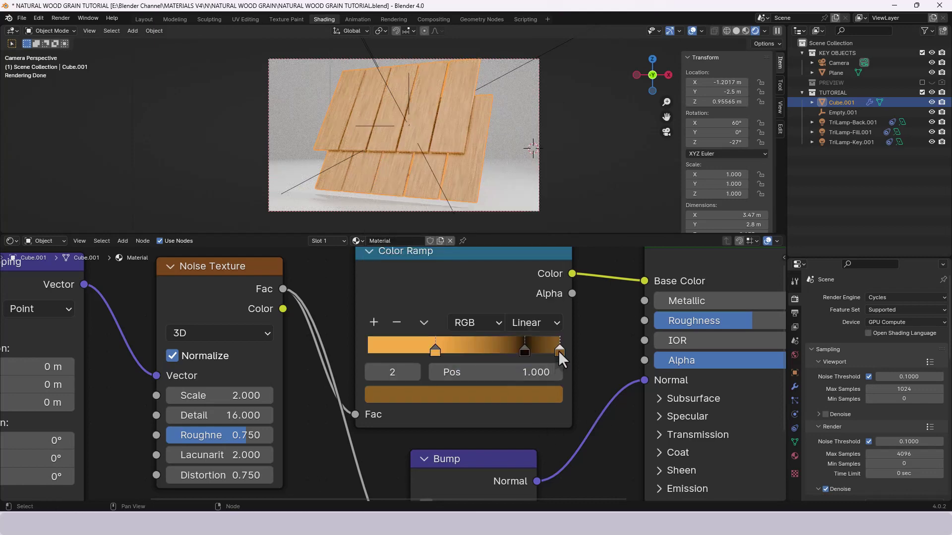
Step: Slide the end Color Ramp stop left to about position 0.836 and frame all material nodes
drag(558, 349, 525, 352)
scroll(435, 122, up, 5)
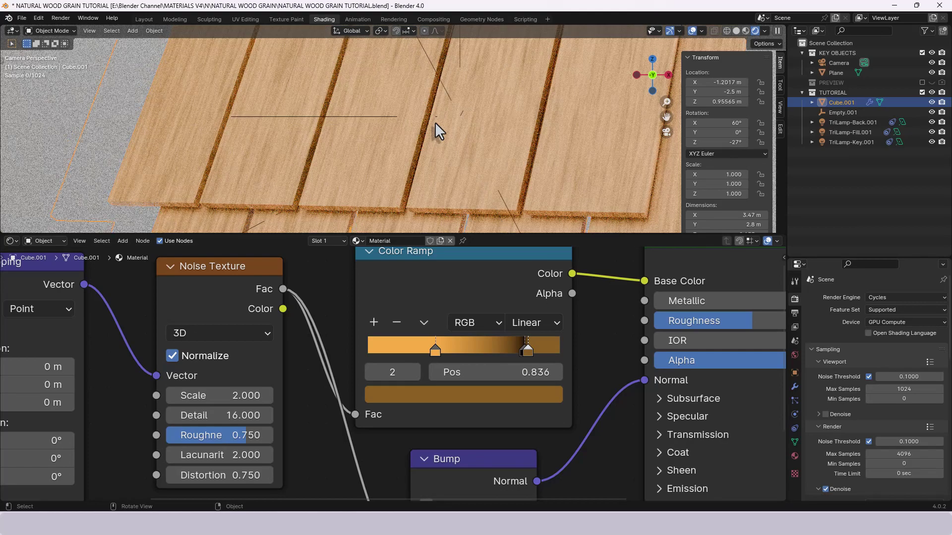
scroll(436, 122, up, 3)
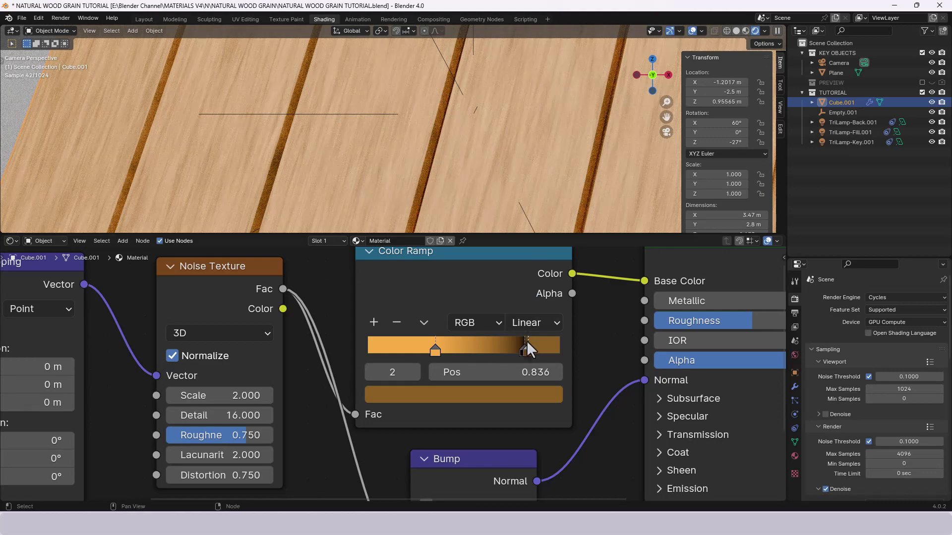
key(Home)
middle_drag(509, 368, 497, 358)
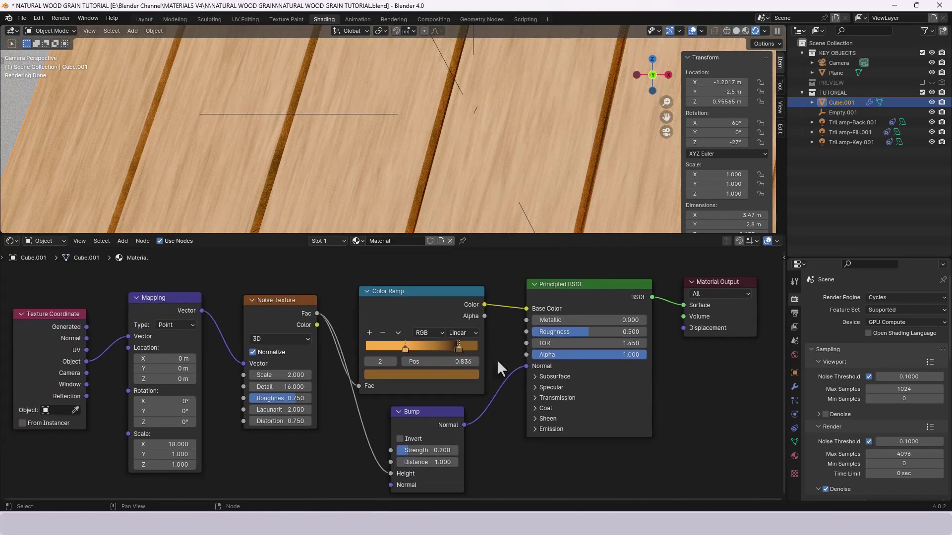
Step: Set the Principled BSDF Roughness to 0.55
middle_drag(685, 394, 631, 391)
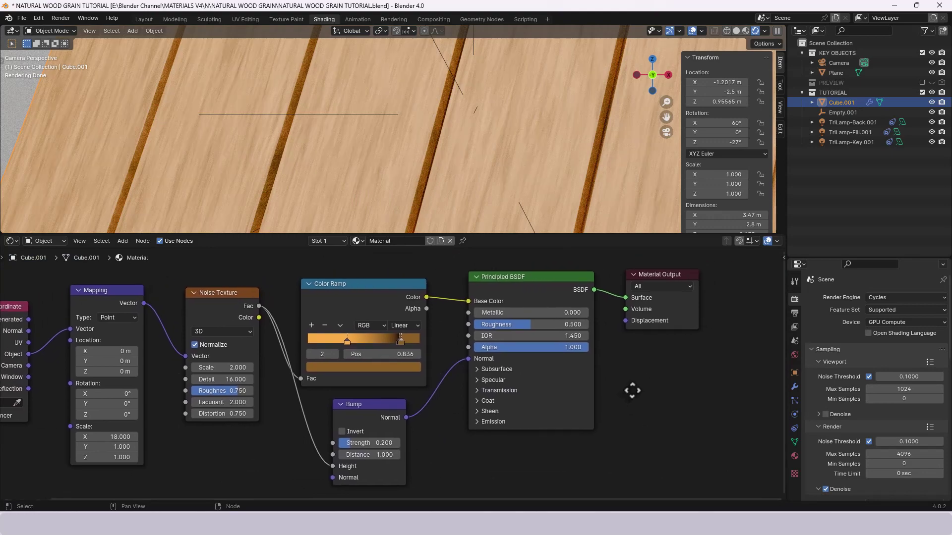
click(552, 324)
key(BackSpace)
text(.55)
key(Return)
Step: Briefly inspect the Principled BSDF's Specular settings, then collapse them again
middle_drag(605, 377, 596, 362)
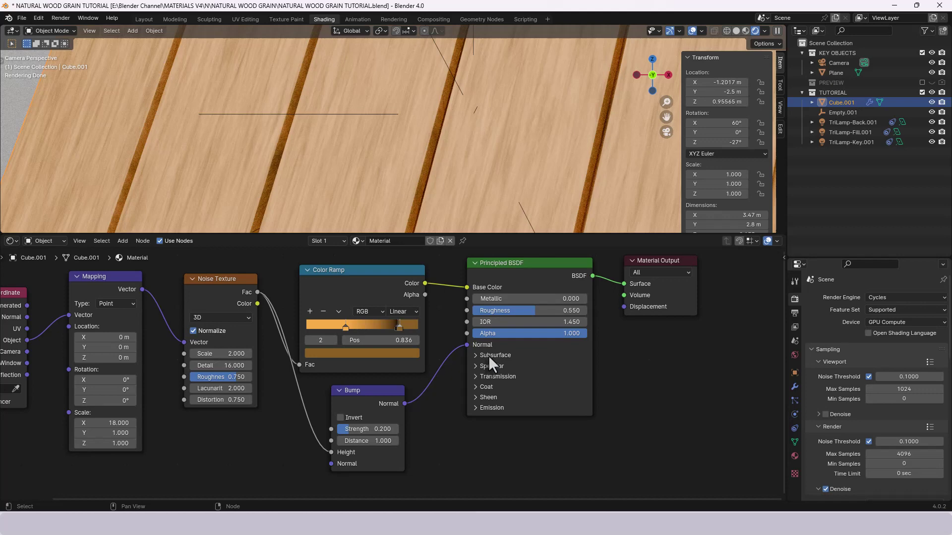
click(501, 366)
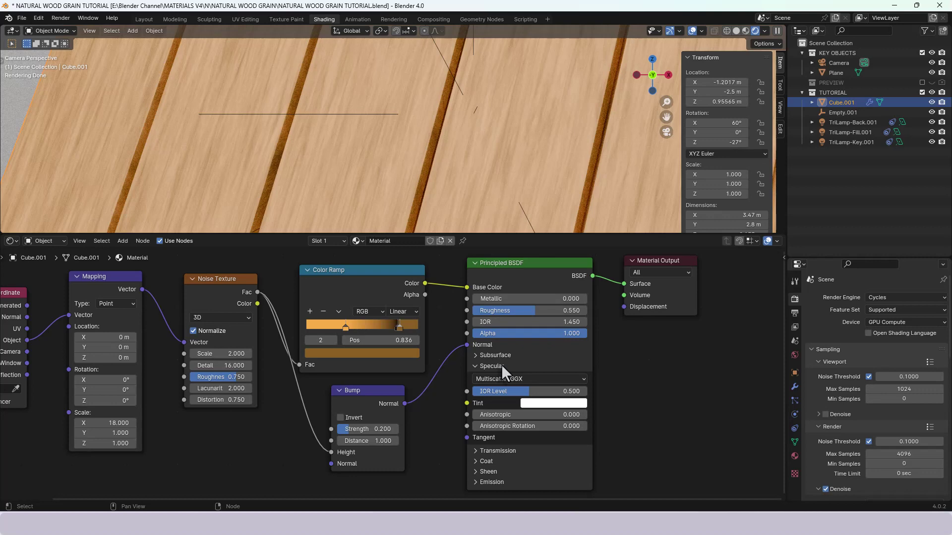
click(501, 365)
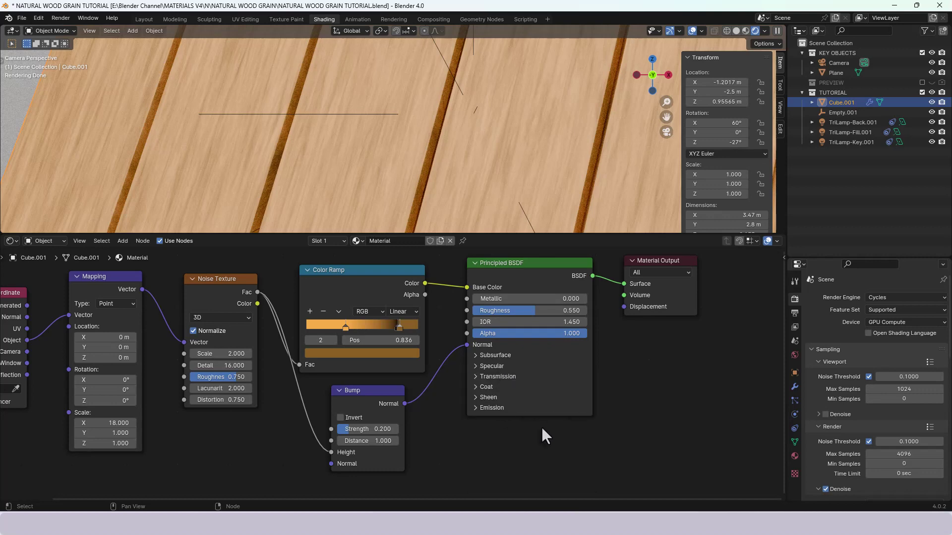
middle_drag(541, 423, 543, 372)
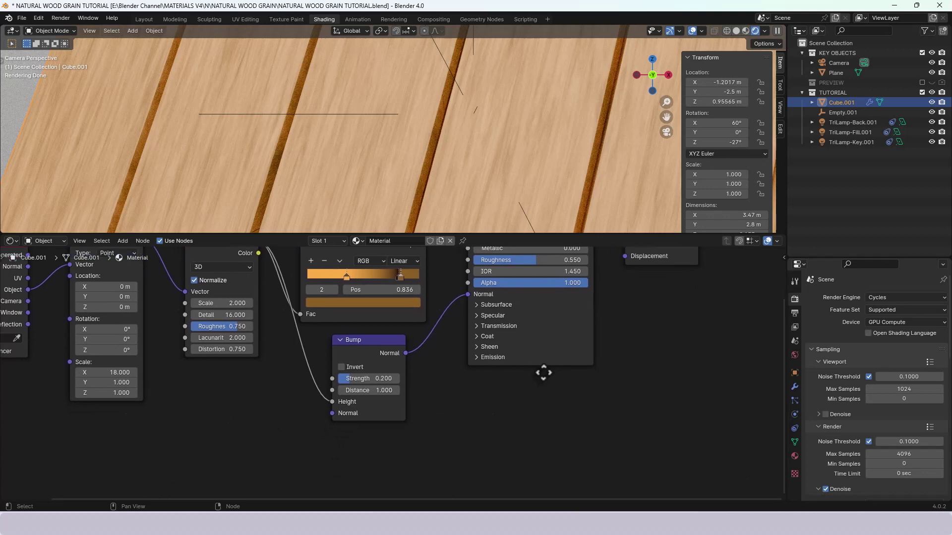
Step: Set the Emission colour to black and collapse the Emission panel
click(502, 358)
click(541, 371)
drag(585, 343, 530, 345)
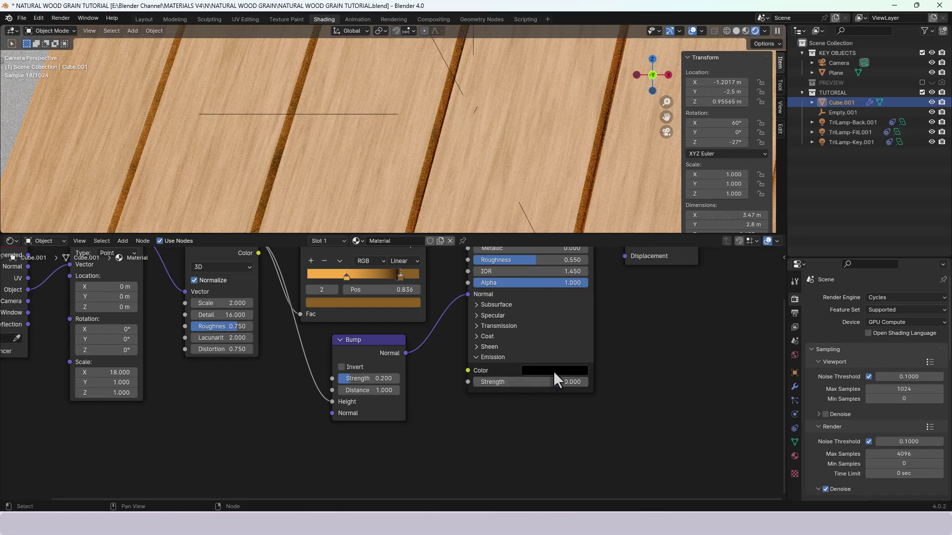
shift+scroll(565, 379, up, 3)
click(483, 406)
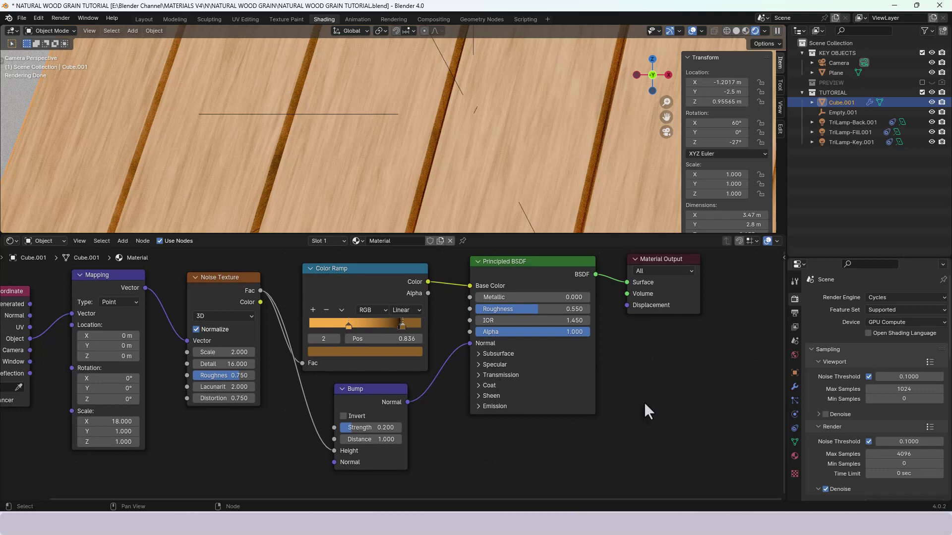
Step: Move the Bump node down-left and frame the full camera view of the wooden planks
scroll(625, 369, down, 2)
middle_drag(629, 372, 687, 356)
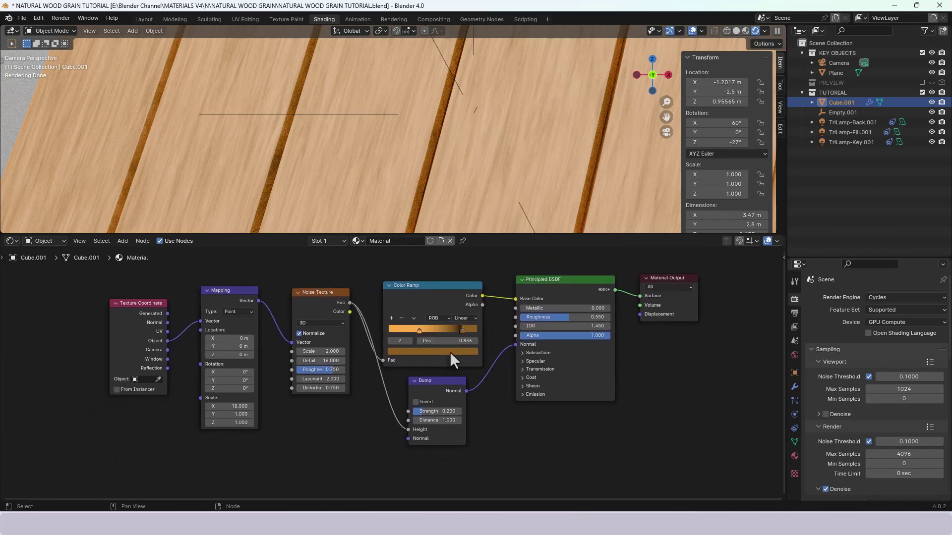
drag(455, 386, 445, 399)
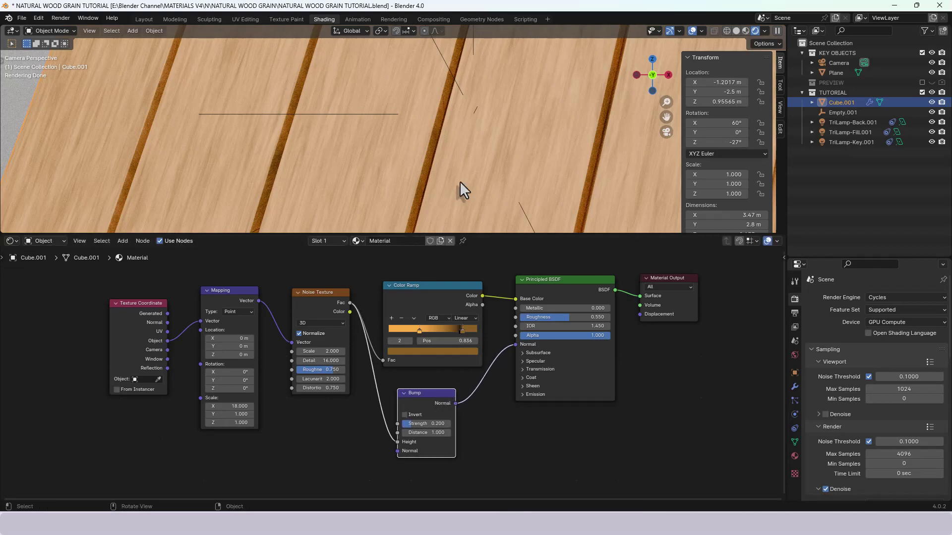
shift+middle_drag(458, 199, 456, 162)
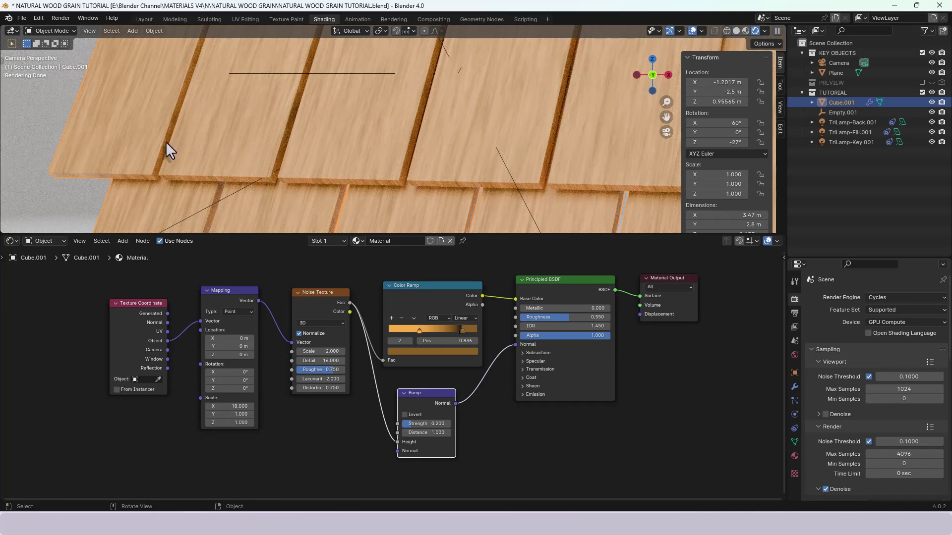
key(Home)
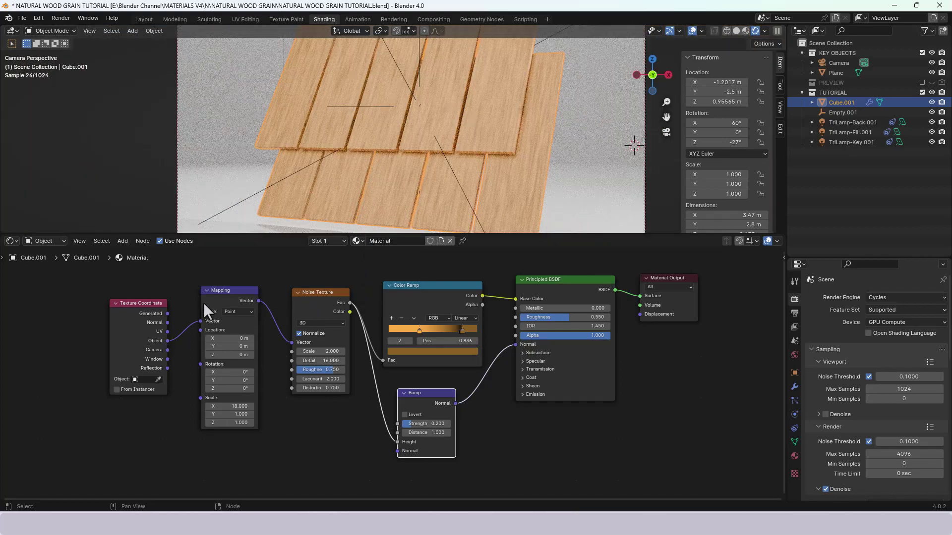
Step: Preview the Mapping output and then the raw Noise Texture on the planks
ctrl+shift+click(225, 295)
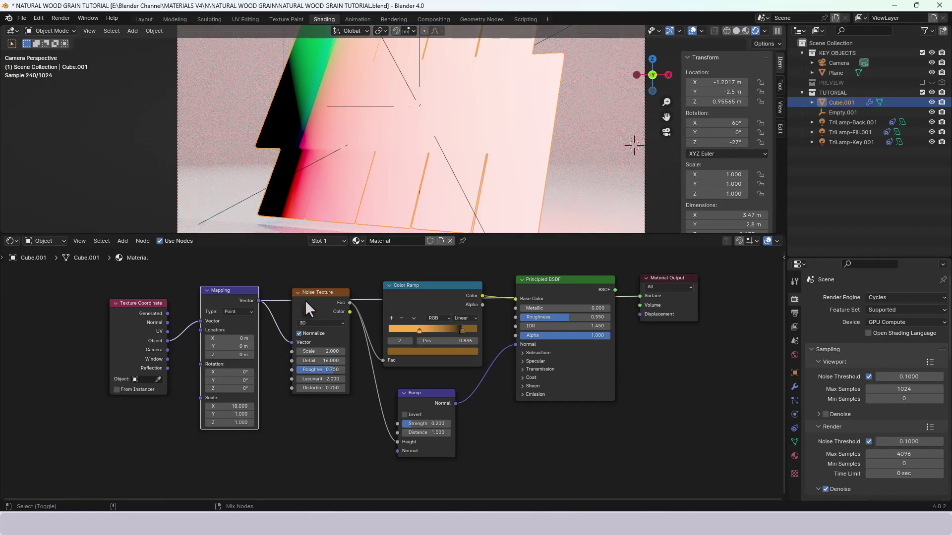
ctrl+shift+click(329, 301)
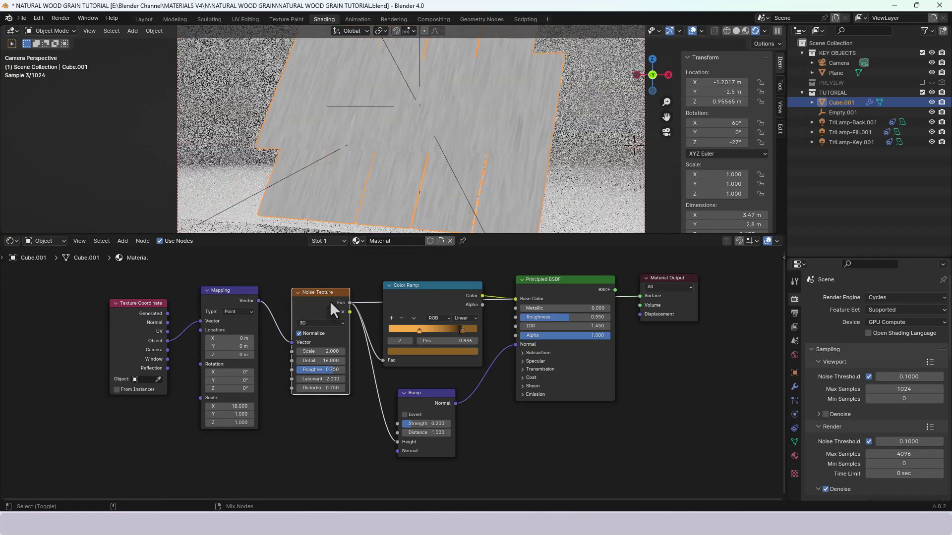
scroll(322, 188, up, 3)
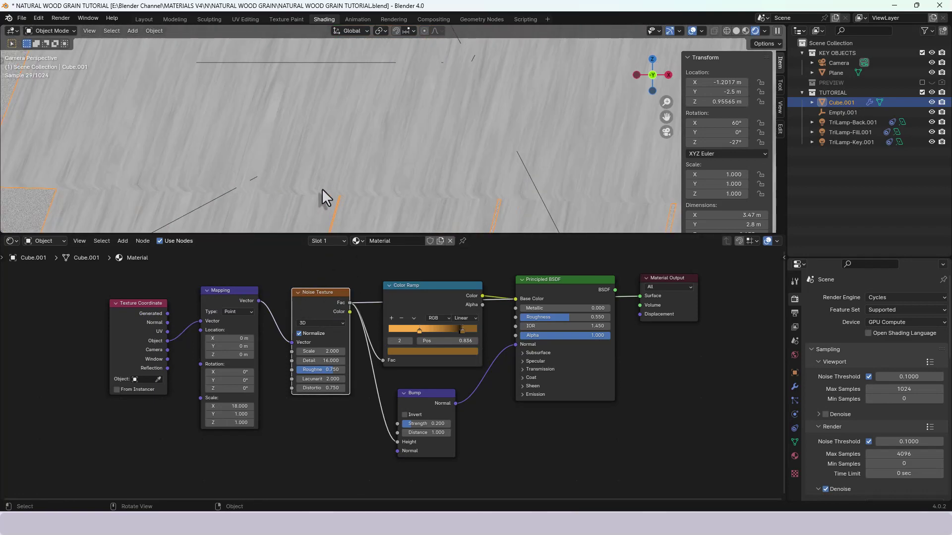
scroll(322, 188, down, 4)
scroll(322, 188, up, 4)
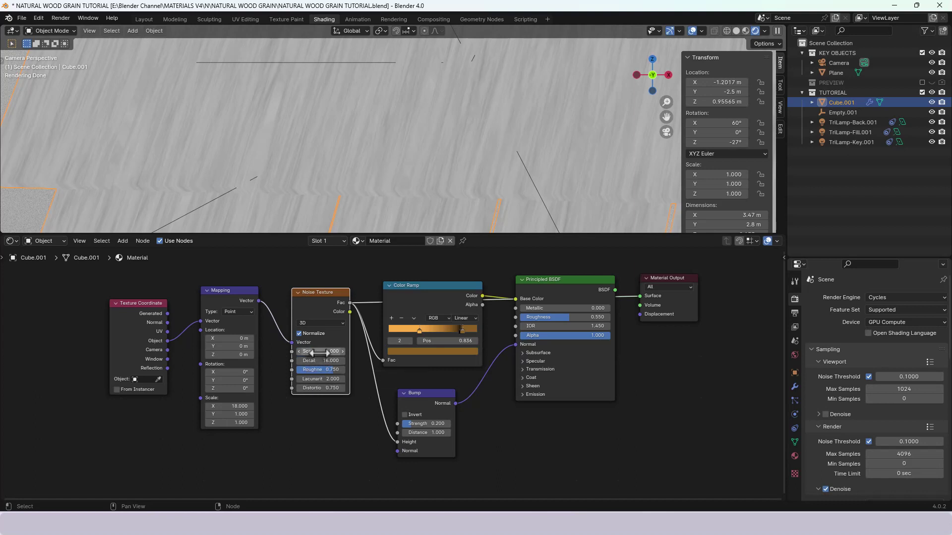
Step: Set the Noise Texture Scale to 3 and undo the preview to restore the wood colour
mouse_move(320, 351)
shift+mouse_down()
mouse_move(369, 351)
mouse_move(320, 351)
shift+mouse_up()
click(319, 350)
text(3)
key(Return)
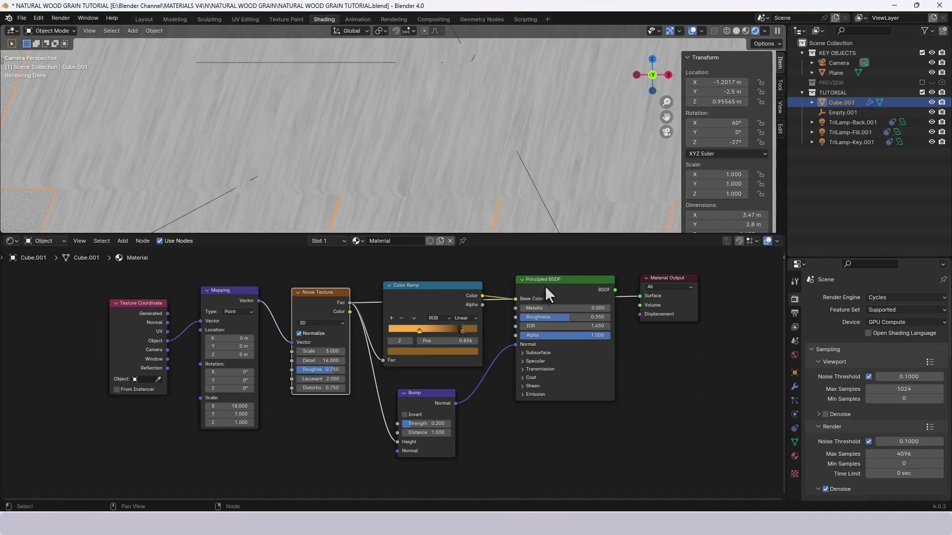
key(ctrl+z)
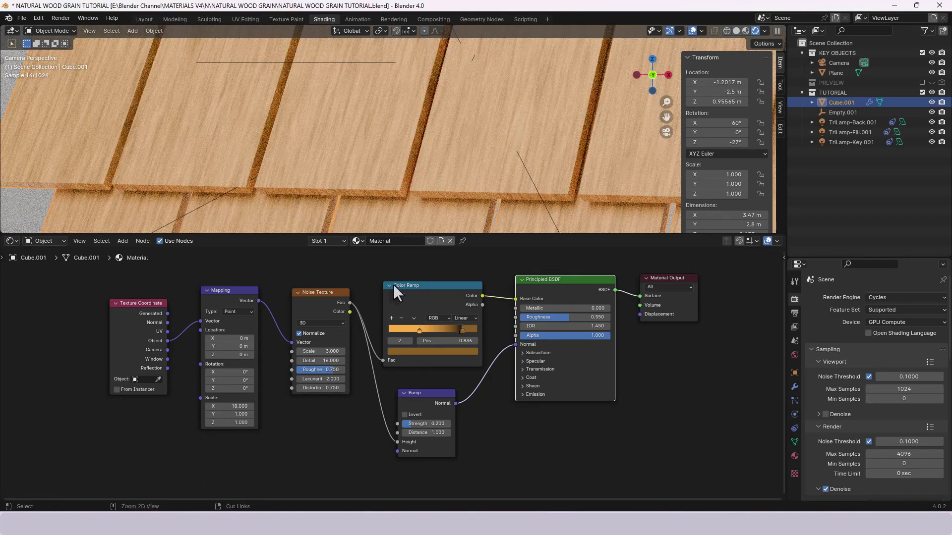
key(ctrl+shift+z)
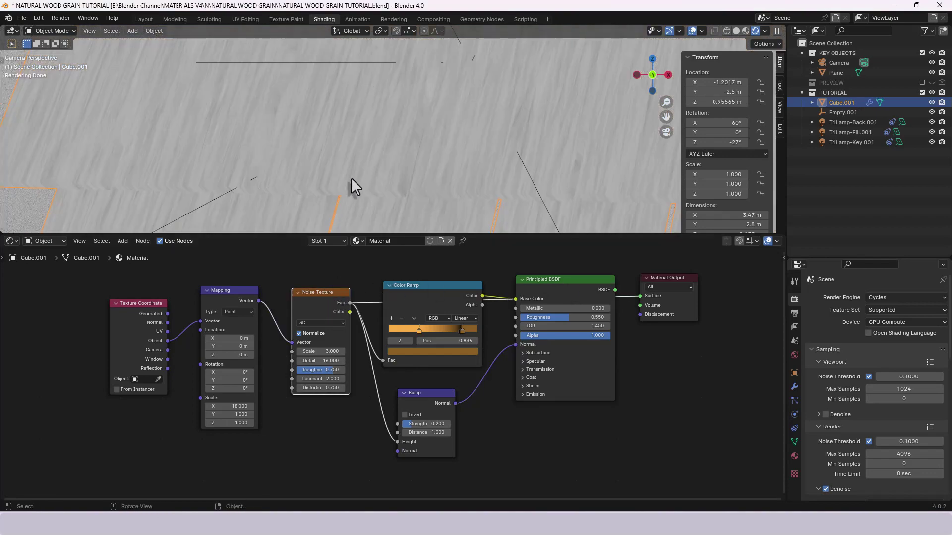
key(ctrl+z)
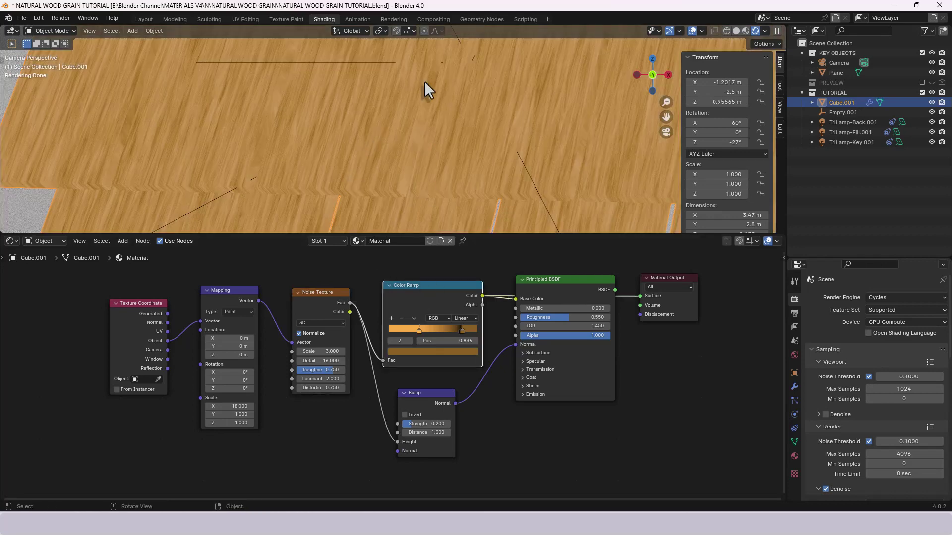
ctrl+shift+click(441, 400)
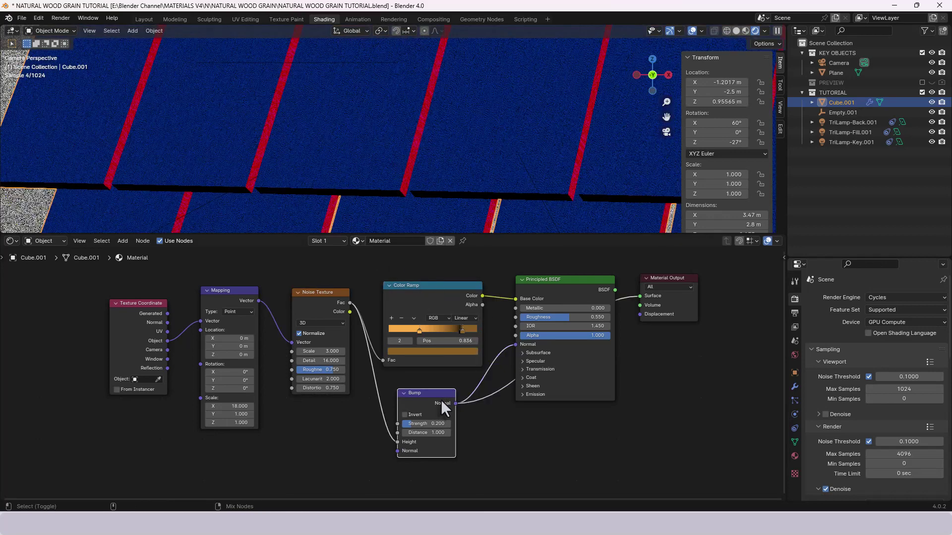
scroll(366, 138, up, 6)
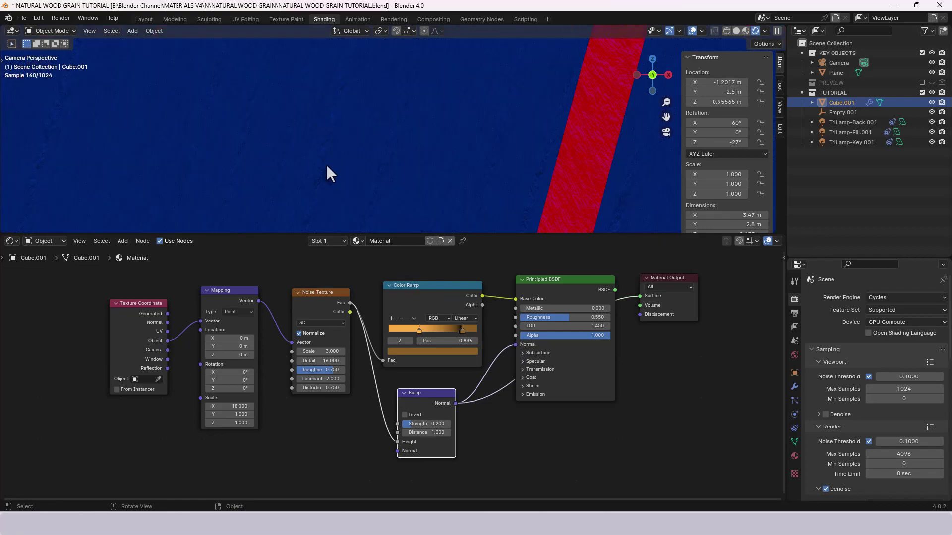
scroll(331, 174, down, 6)
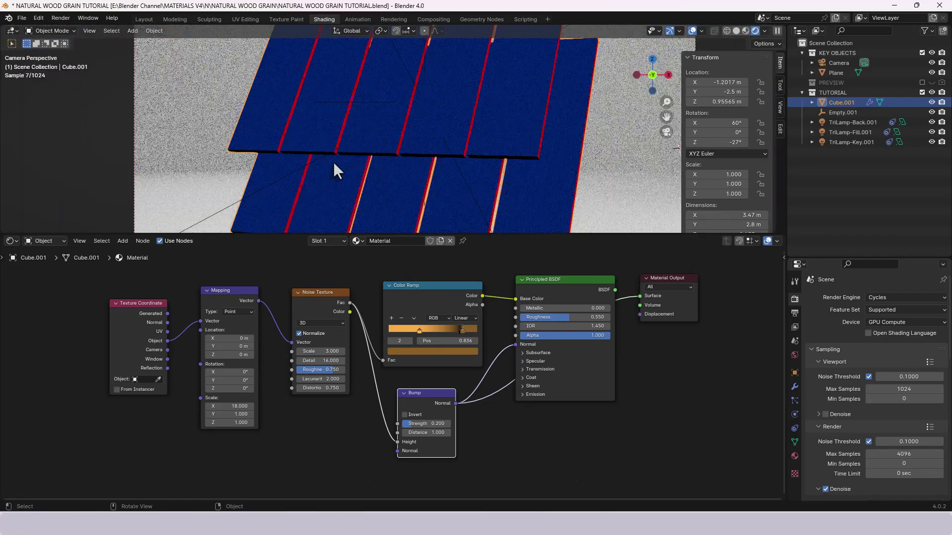
ctrl+shift+click(555, 287)
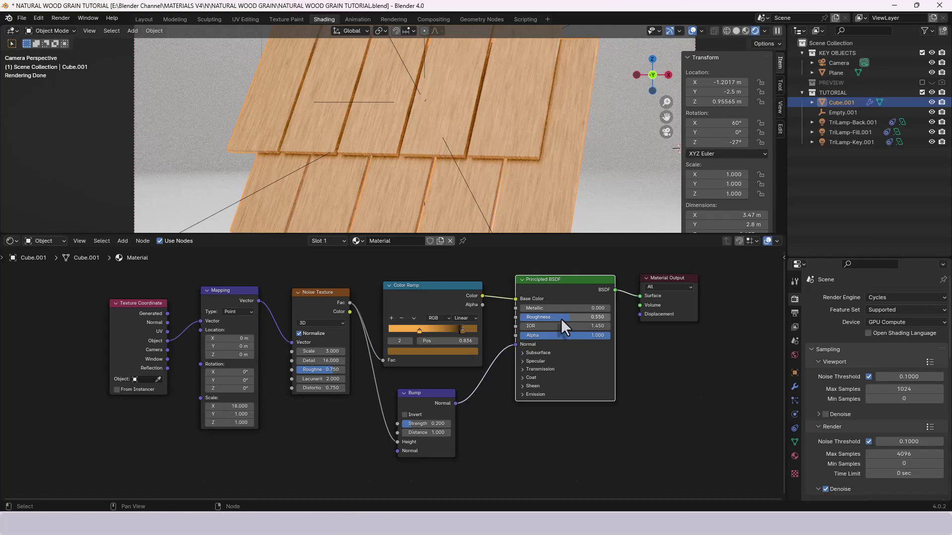
Step: Raise the wood material's Roughness to 0.577 and re-centre the camera frame
mouse_move(561, 319)
mouse_down()
mouse_move(518, 318)
mouse_move(566, 317)
mouse_up()
scroll(469, 153, down, 4)
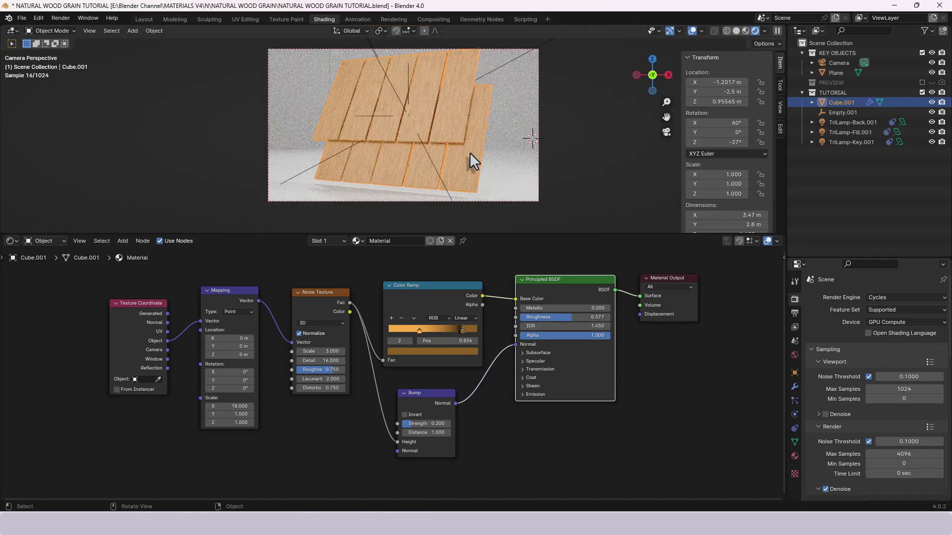
scroll(469, 153, up, 1)
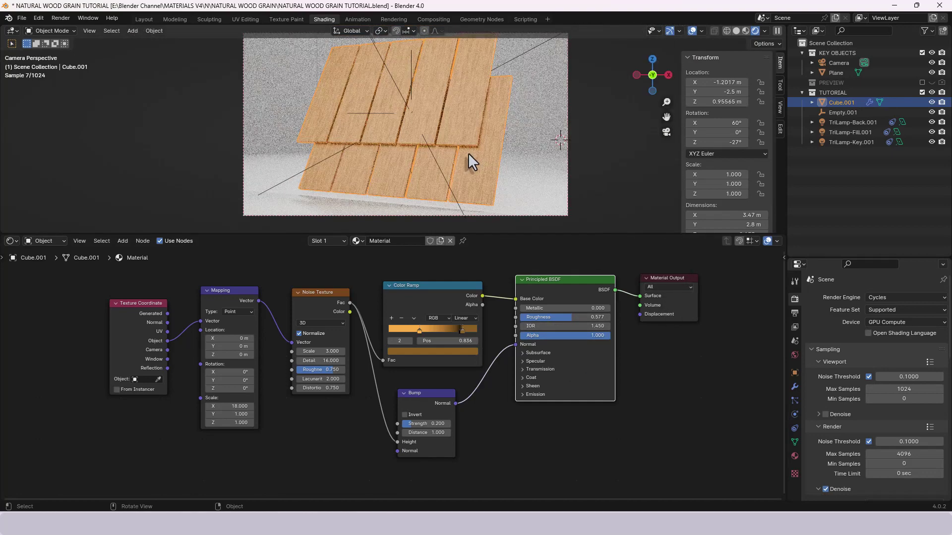
shift+middle_drag(466, 152, 467, 165)
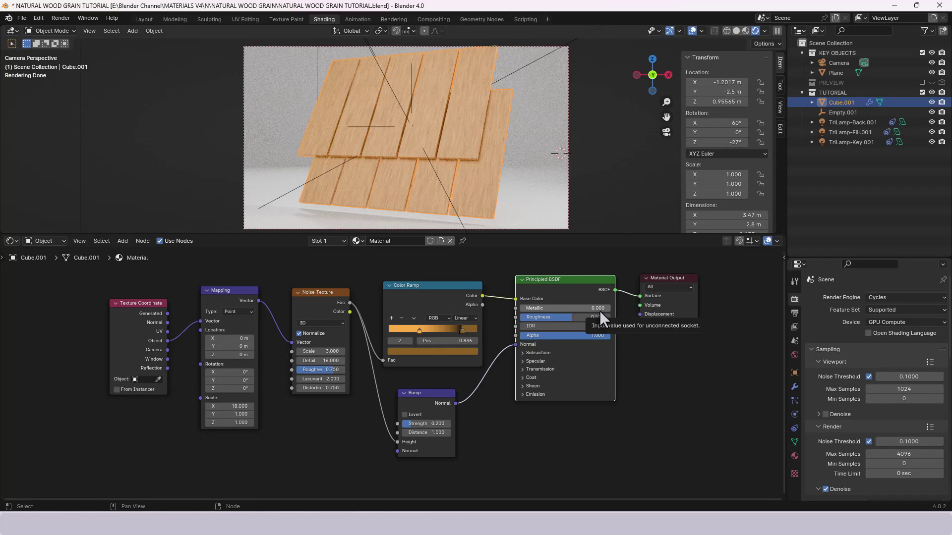
Step: Set render Max Samples to 1024 and Noise Threshold to 0.2
click(879, 454)
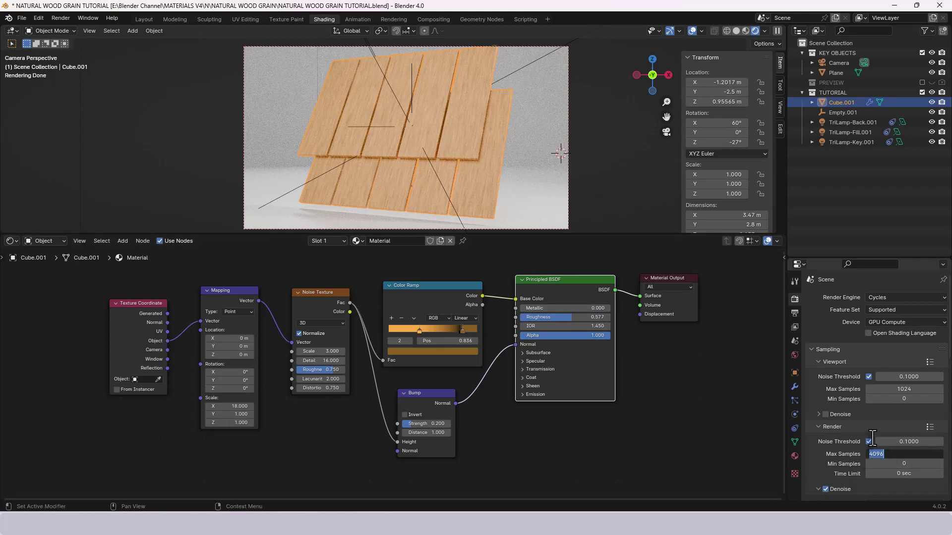
text(1024)
key(Return)
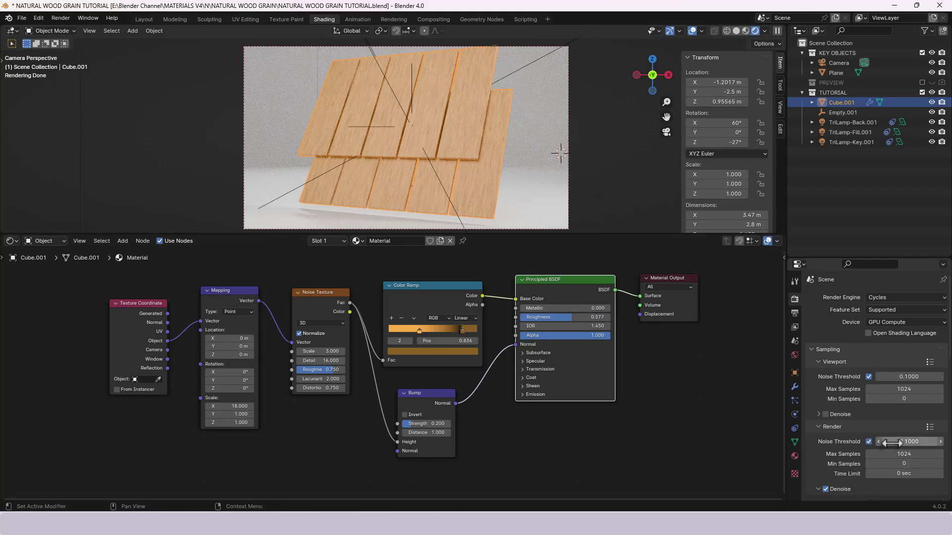
click(897, 441)
text(0.2)
key(Return)
Step: Render the final wood-grain planks image with Render > Render Image
click(62, 19)
click(63, 29)
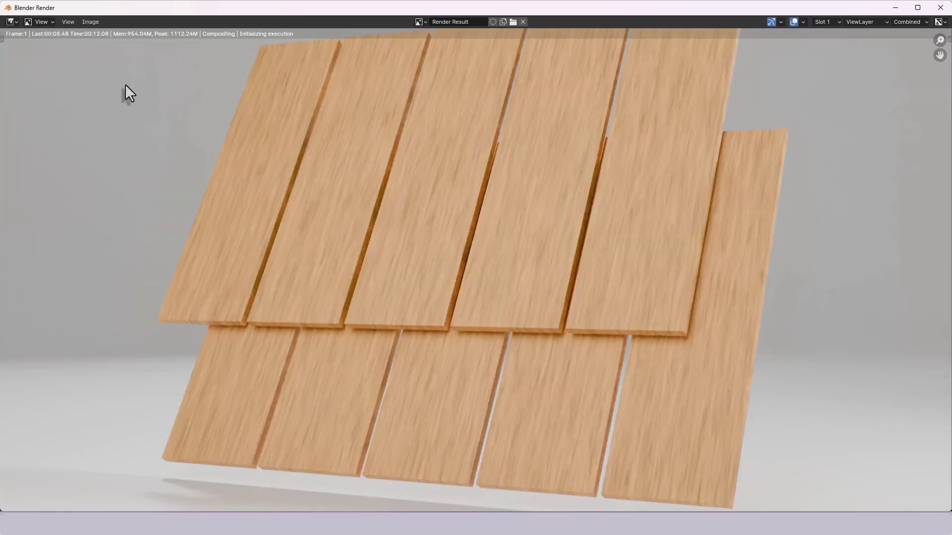
scroll(490, 230, down, 1)
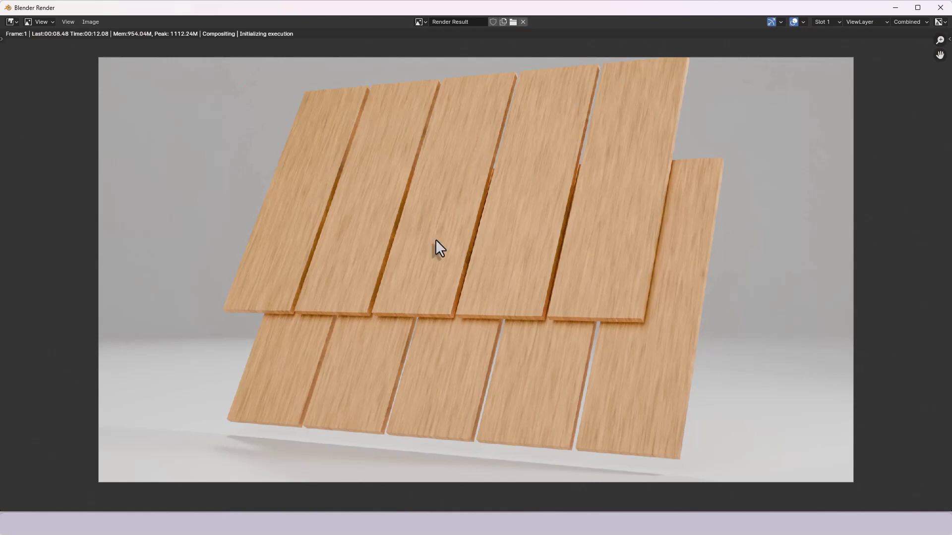
scroll(433, 251, up, 1)
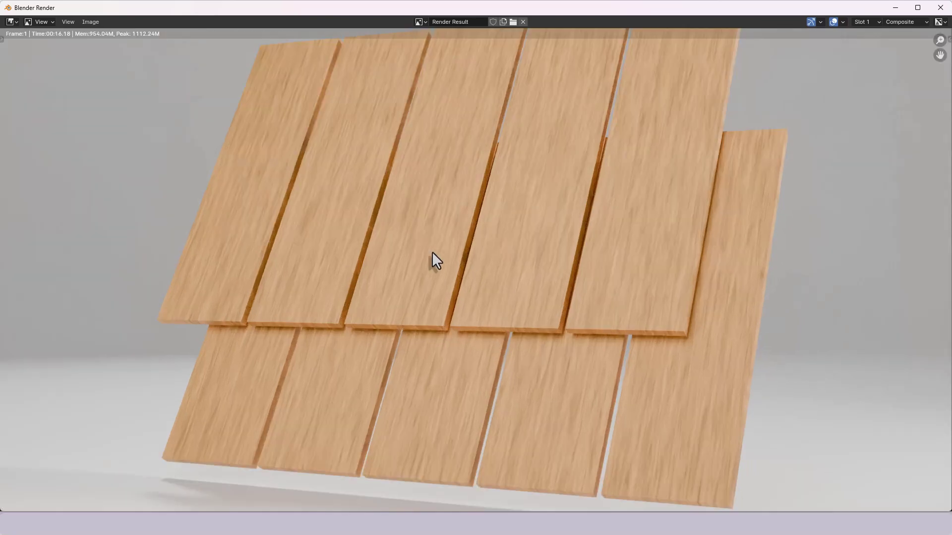